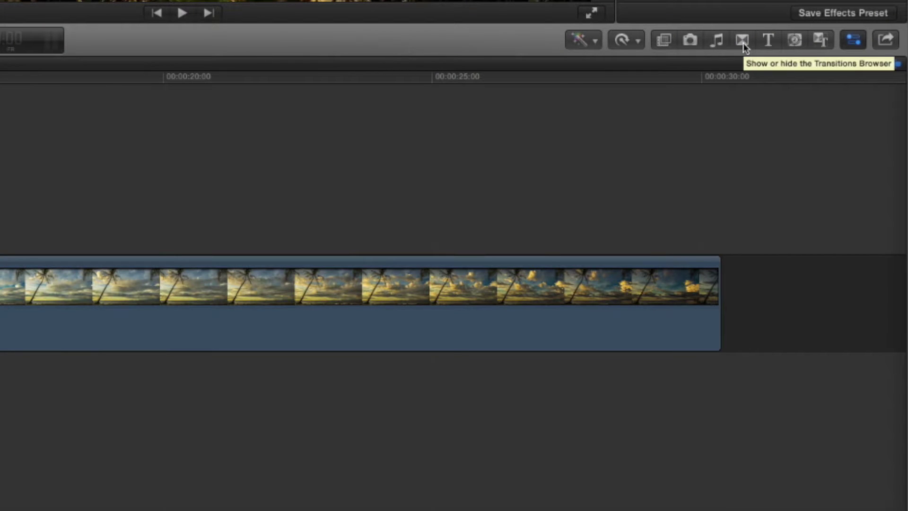
Browse each Transitions browser category from All through Wipes, finishing on the Lights transitions
left_click(743, 41)
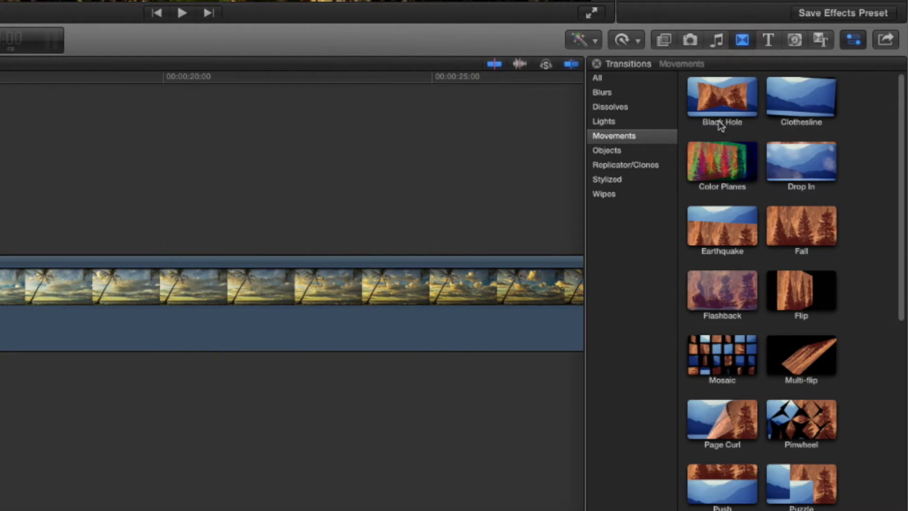
left_click(598, 78)
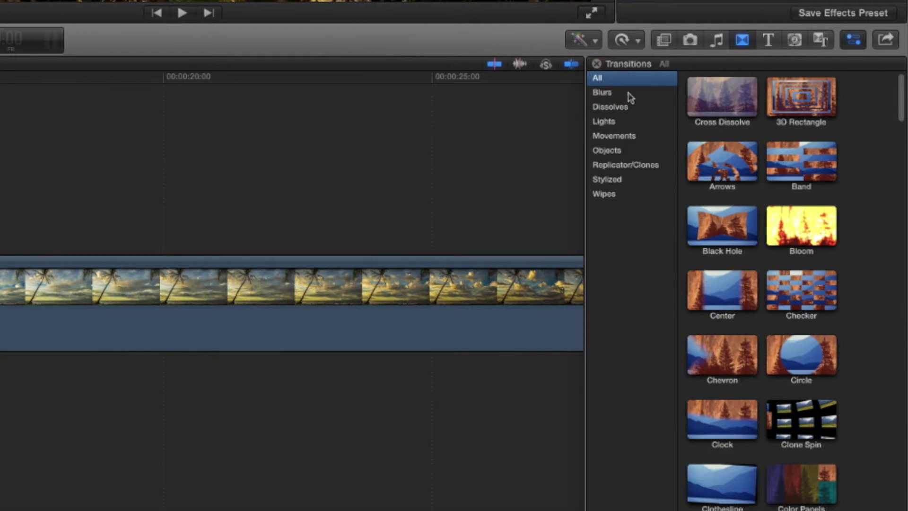
left_click(610, 96)
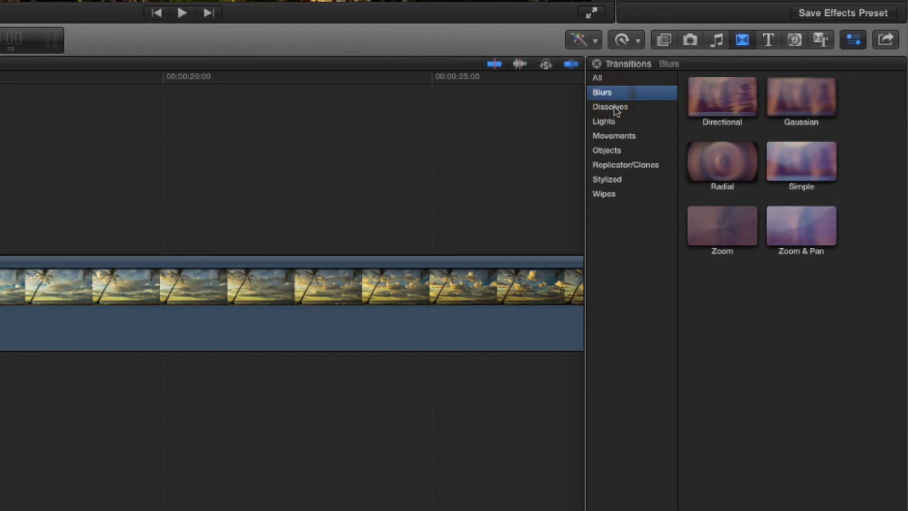
left_click(614, 110)
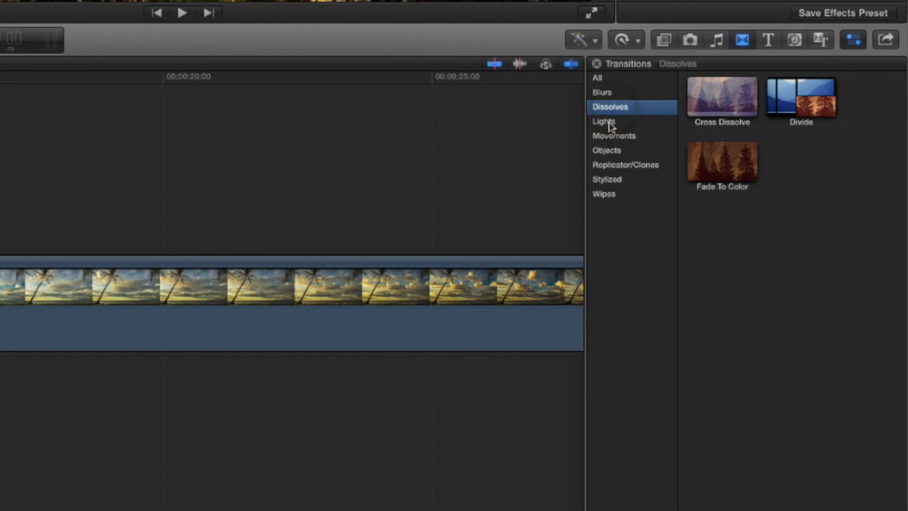
left_click(612, 124)
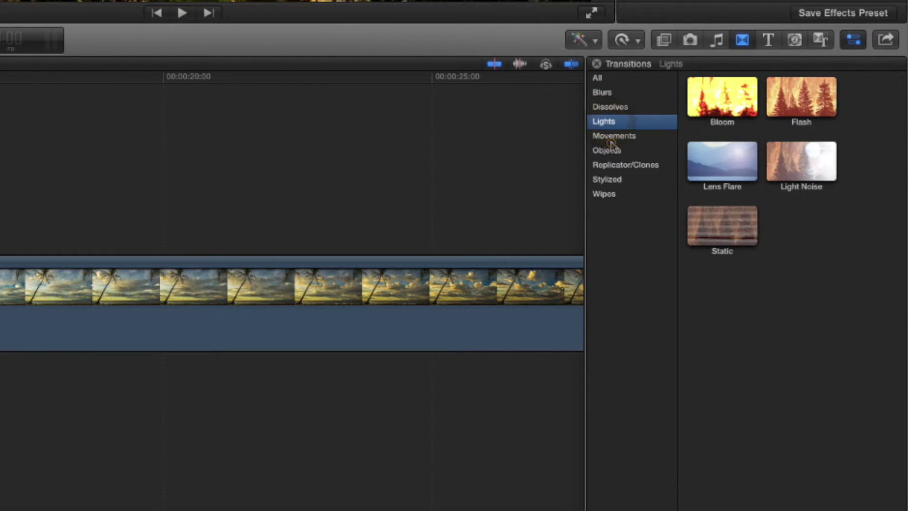
left_click(612, 142)
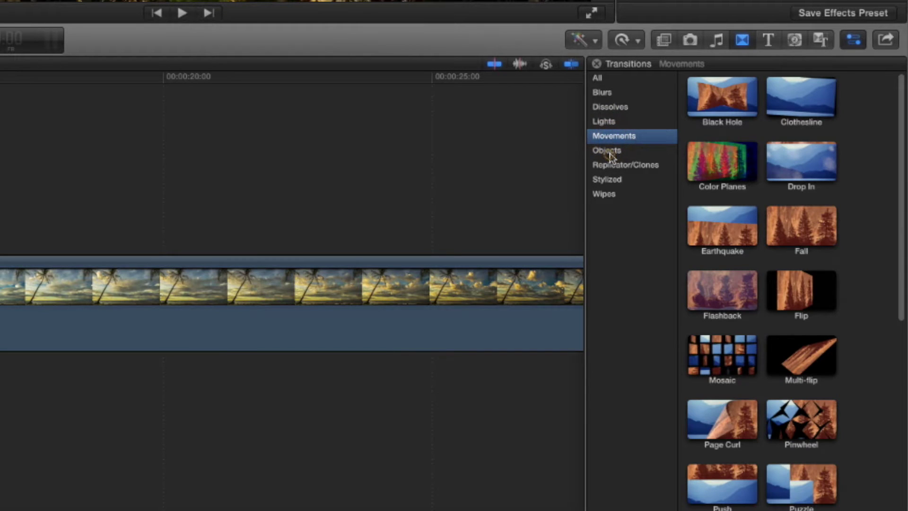
left_click(611, 154)
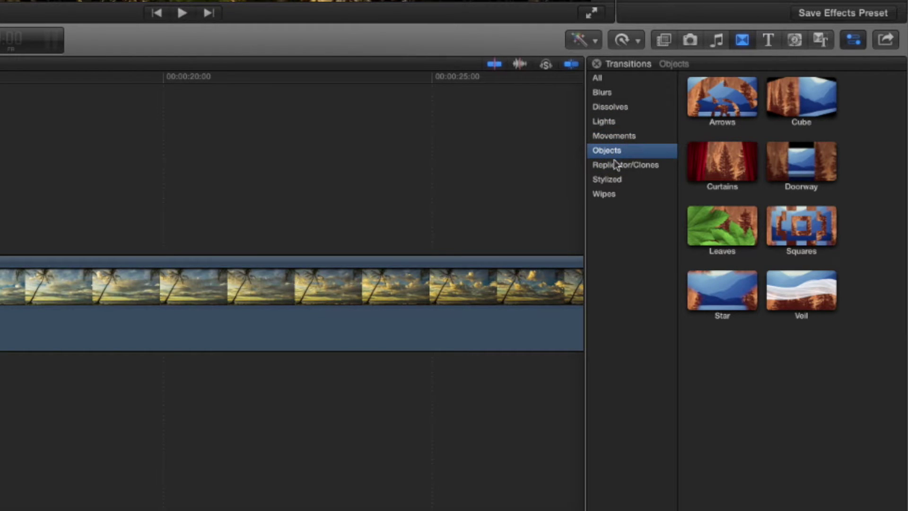
left_click(615, 167)
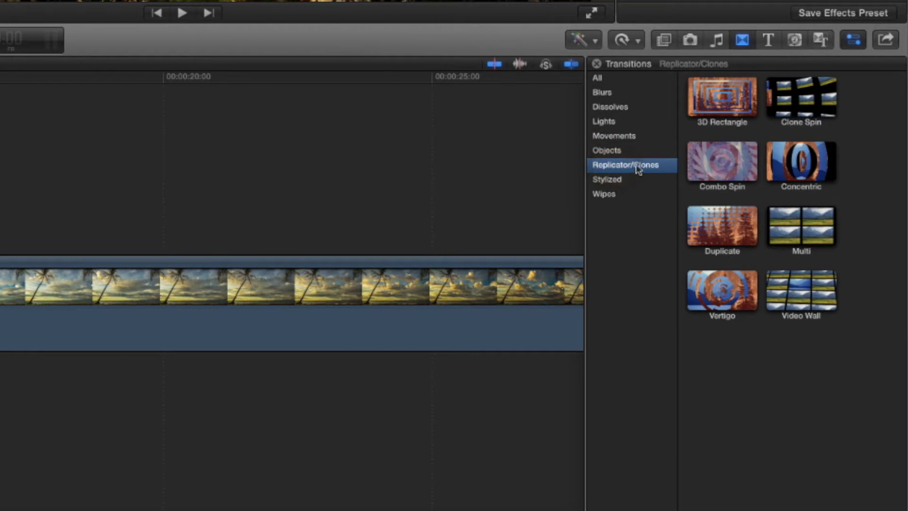
left_click(612, 182)
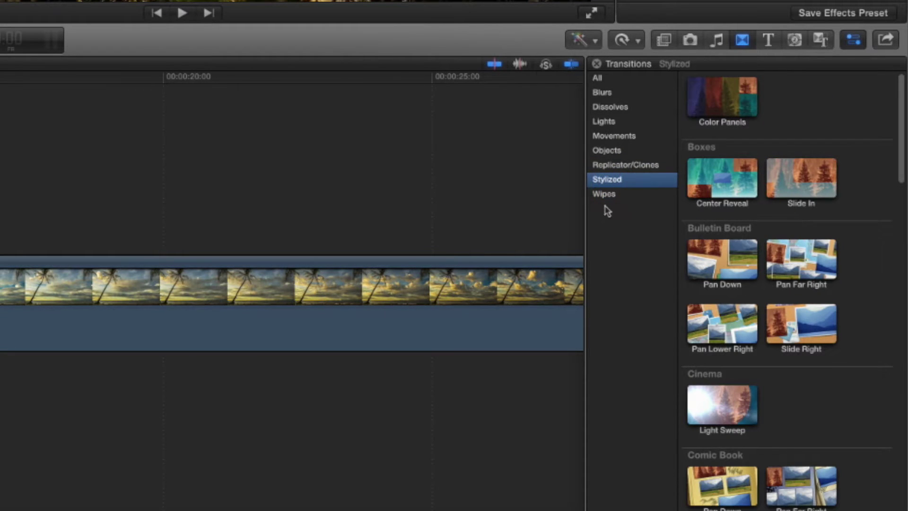
left_click(606, 193)
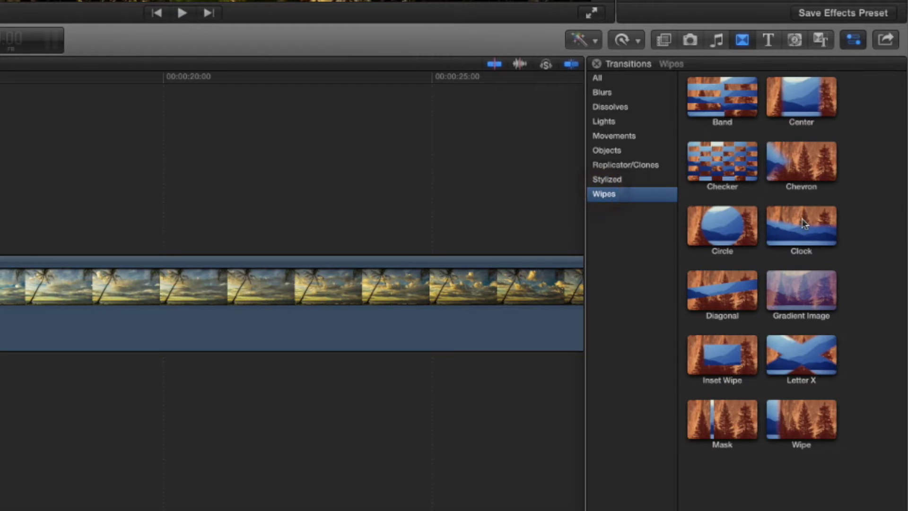
left_click(608, 110)
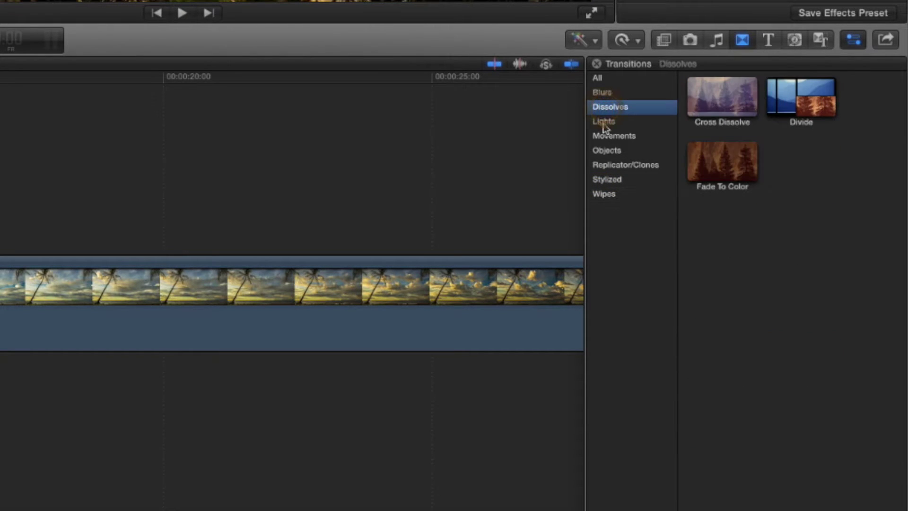
left_click(604, 124)
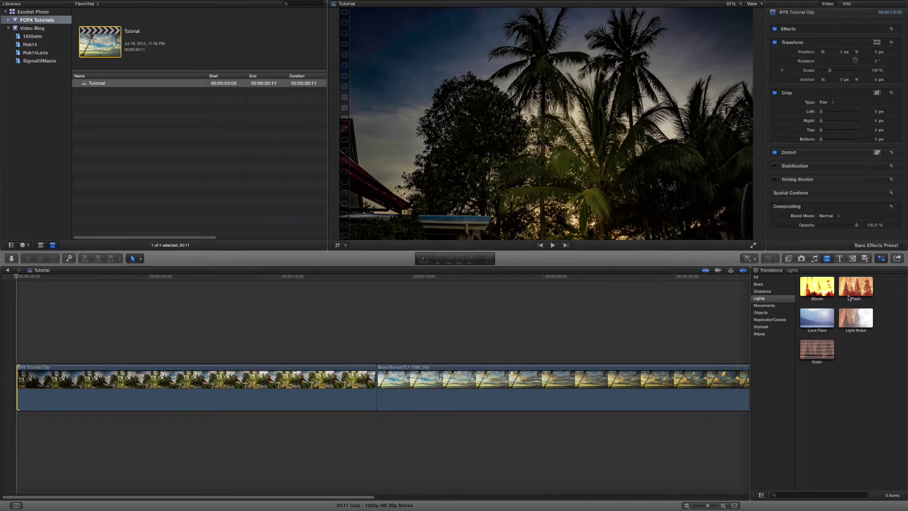
Apply Fade To Color from Dissolves to the first clip's start edge
left_click(762, 292)
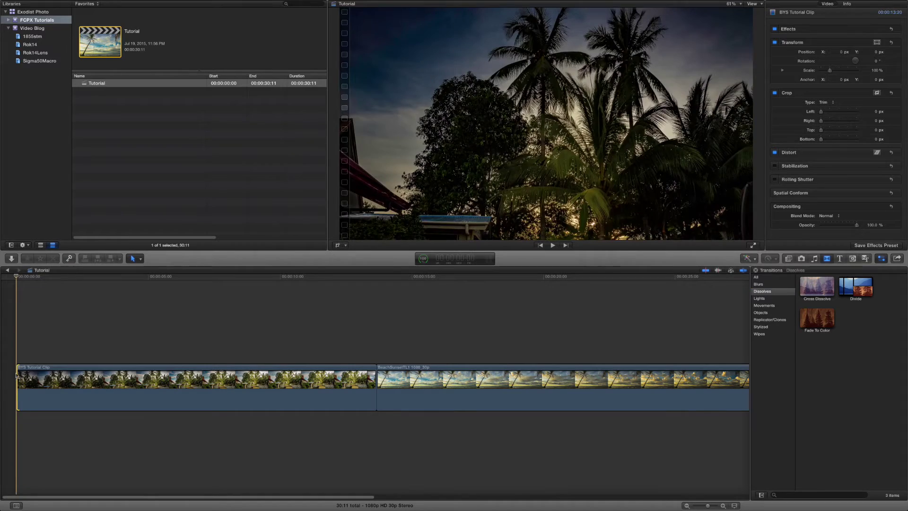
left_click(17, 376)
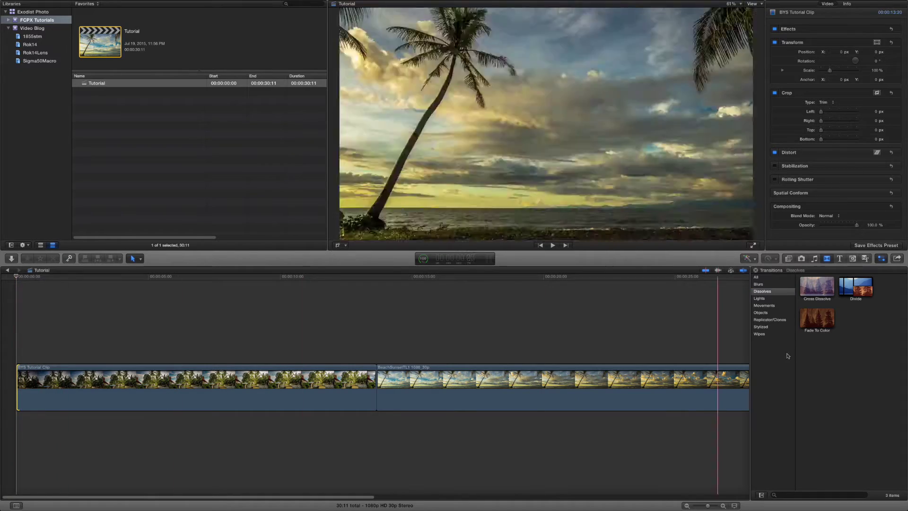
double_click(814, 325)
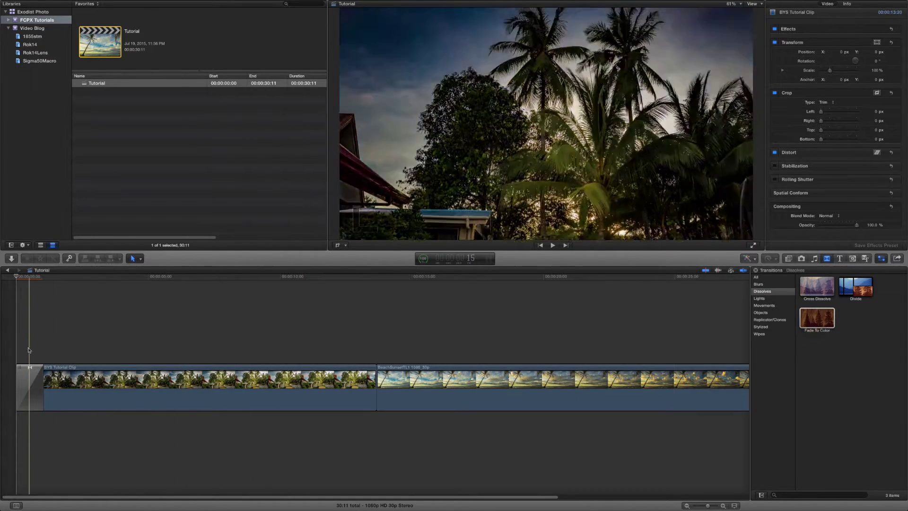
Play the fade-in from black from the start of the timeline
left_click(18, 351)
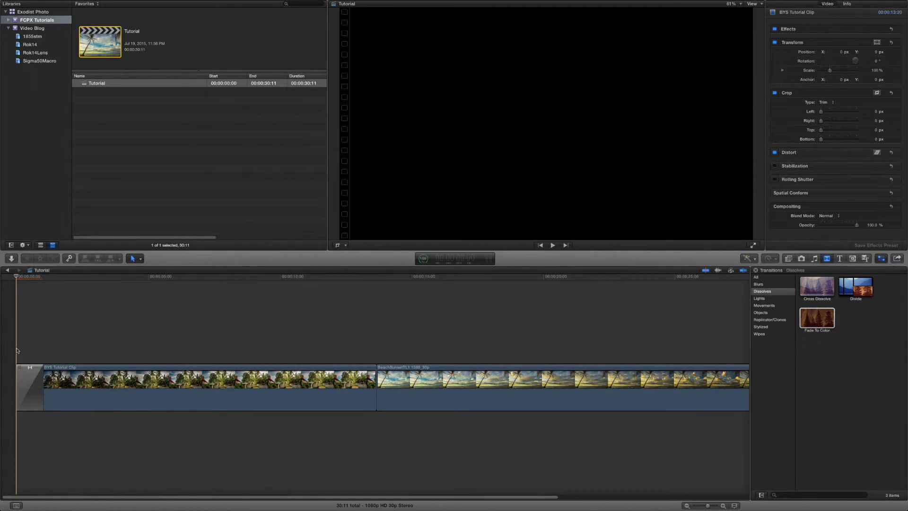
key("space")
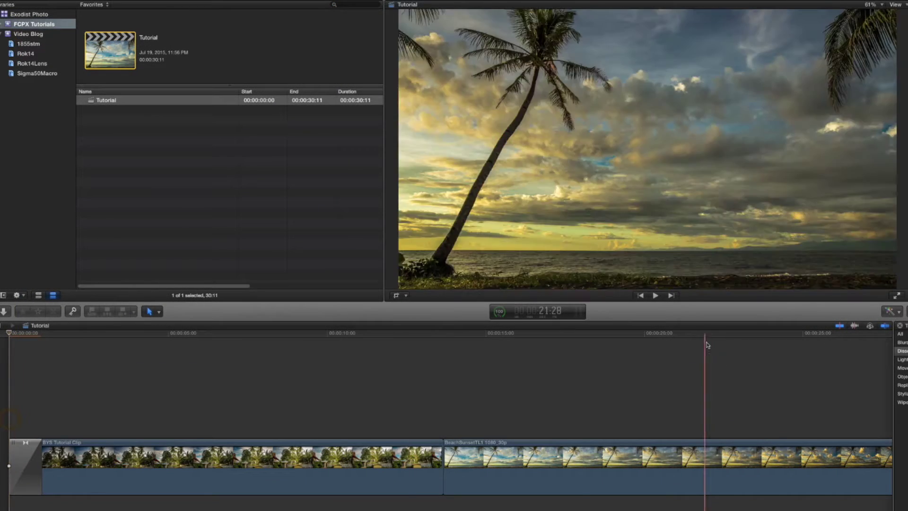
key("Home")
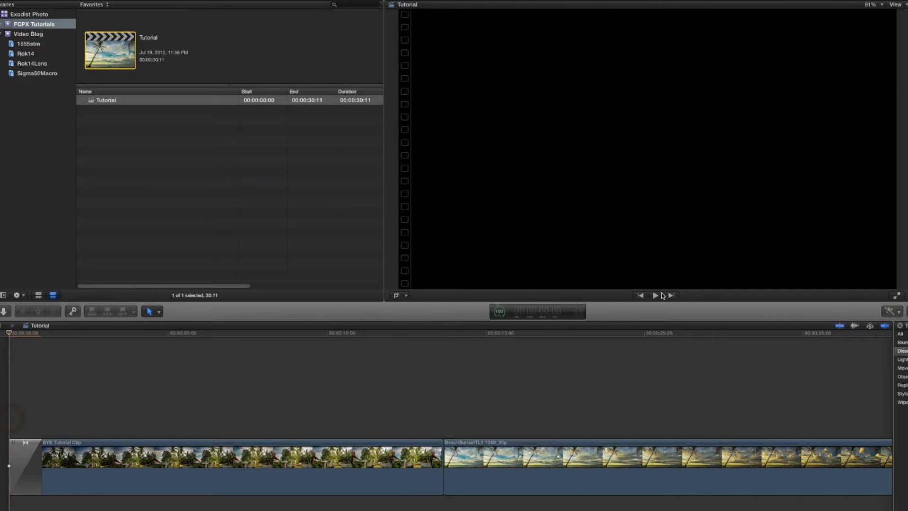
left_click(656, 296)
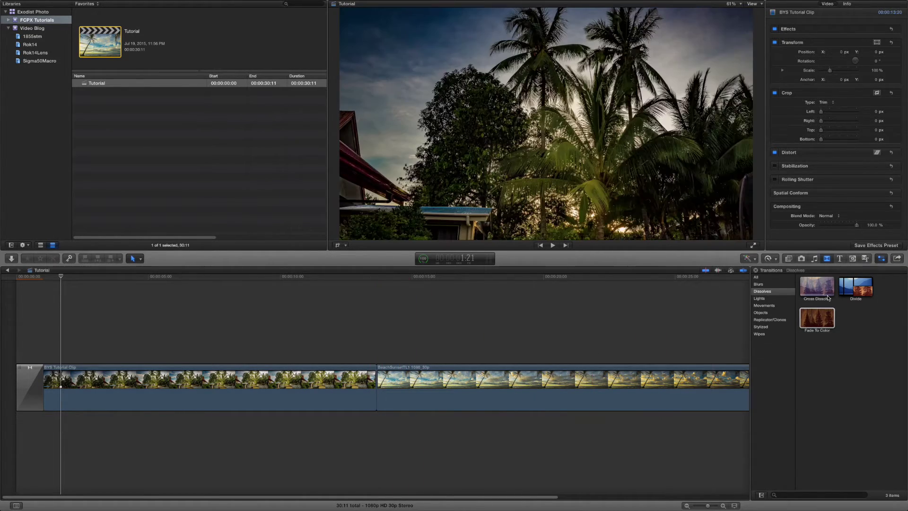
Add a Cross Dissolve at the cut using overlapping media, then play it back
left_click(378, 392)
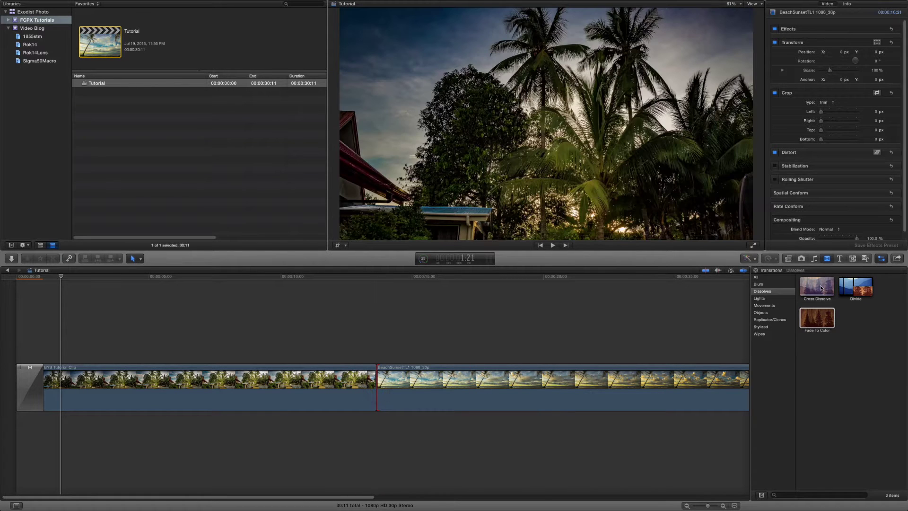
double_click(822, 288)
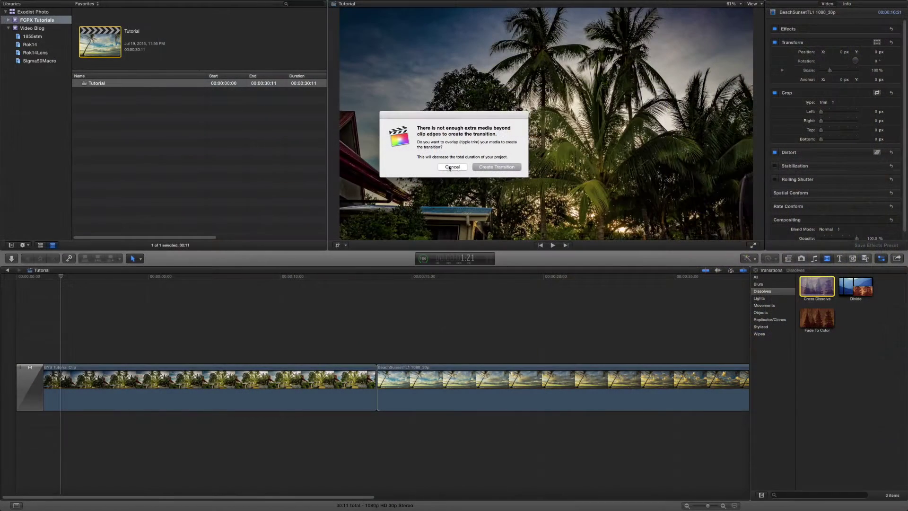
left_click(497, 167)
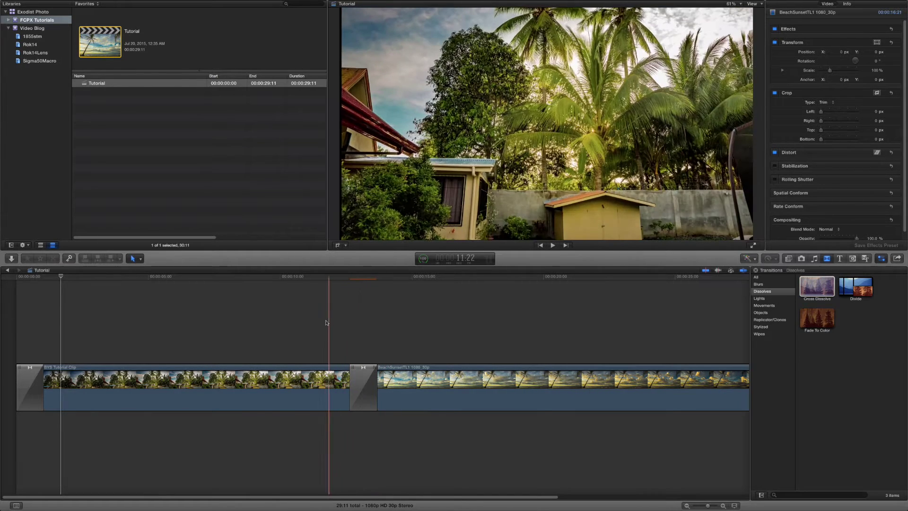
left_click(325, 322)
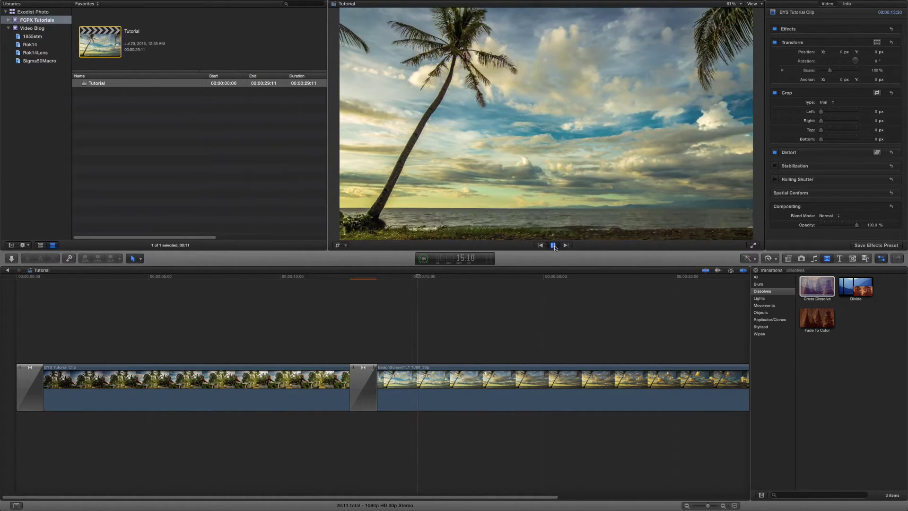
left_click(553, 245)
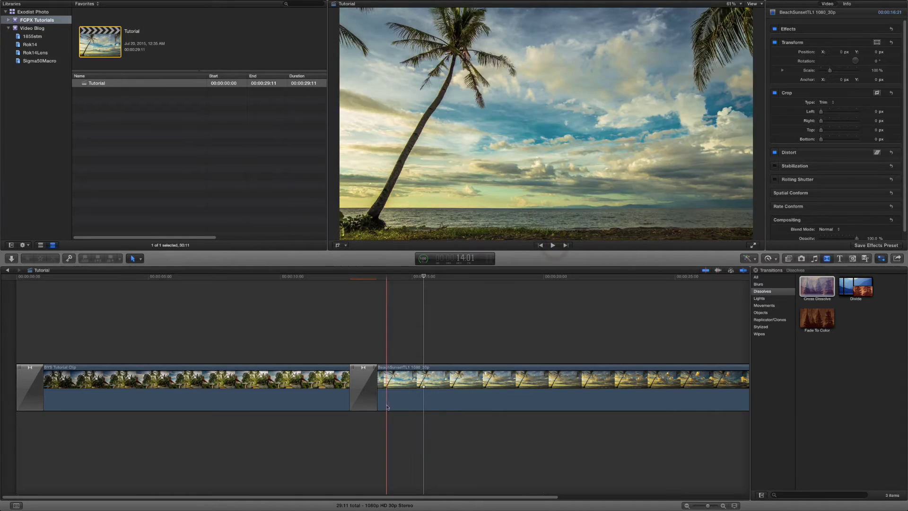
Preview the Flash transition from Lights at the cut and play back through the edit
left_click(366, 391)
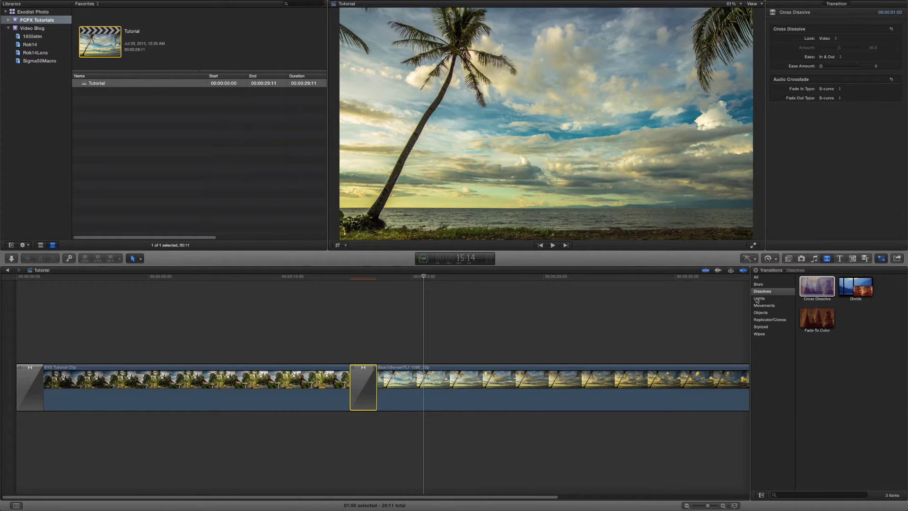
left_click(758, 299)
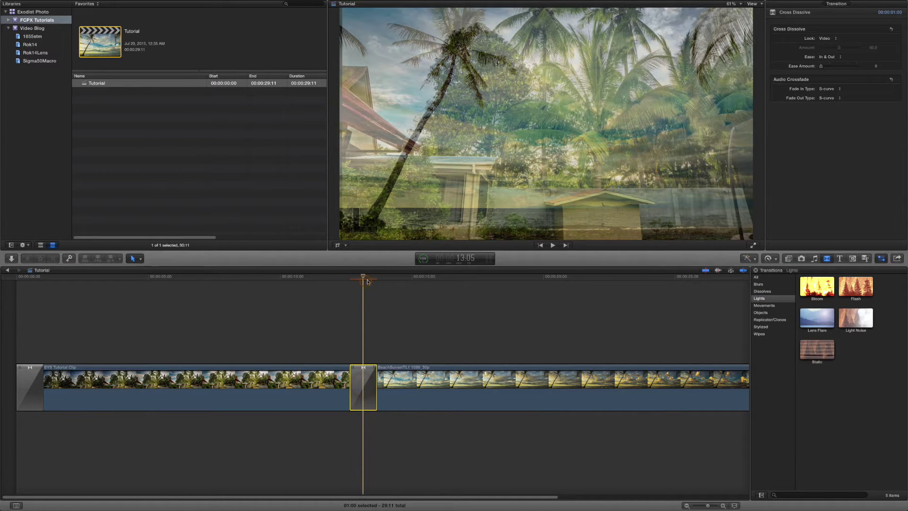
left_click(864, 287)
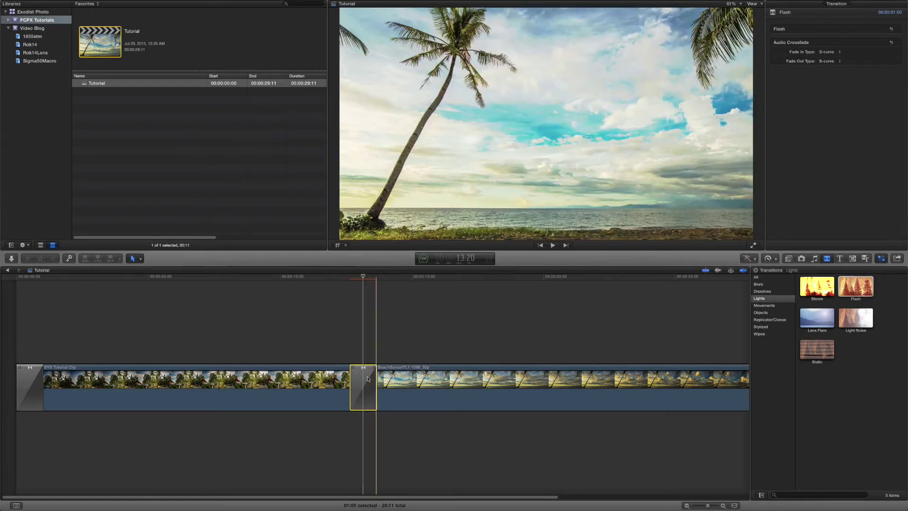
left_click(336, 341)
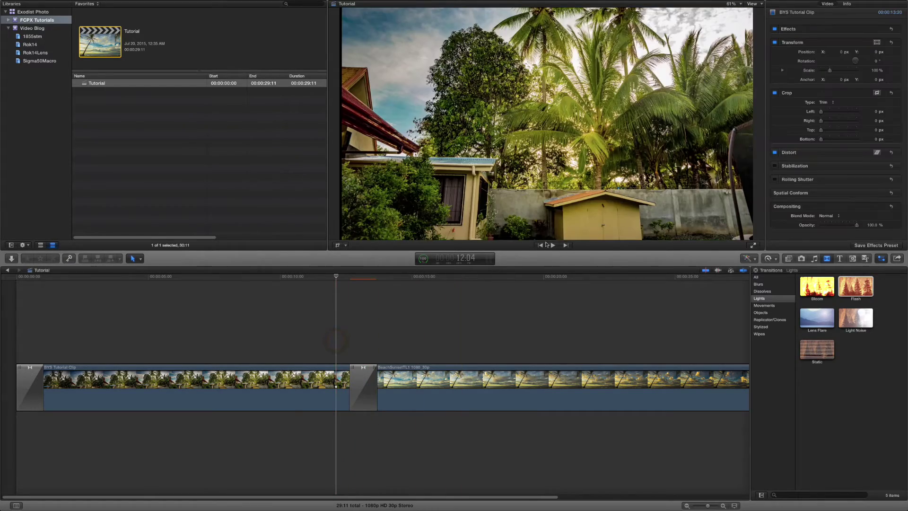
left_click(553, 245)
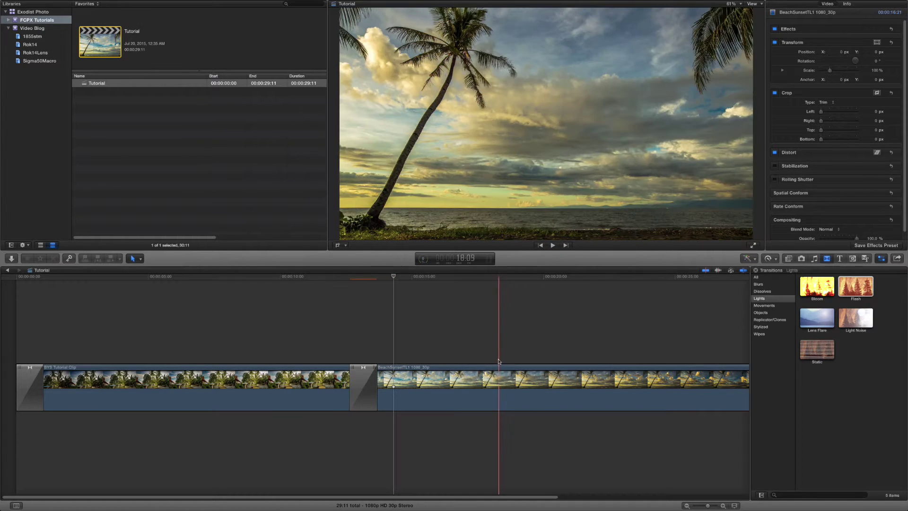
Replace the Flash transition with Spin from Movements and play it back
left_click(765, 305)
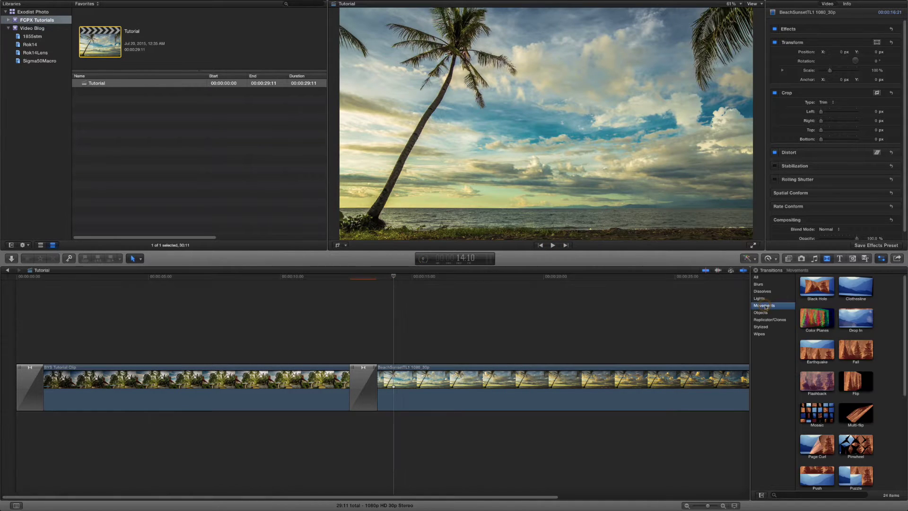
scroll(818, 377, "down", 5)
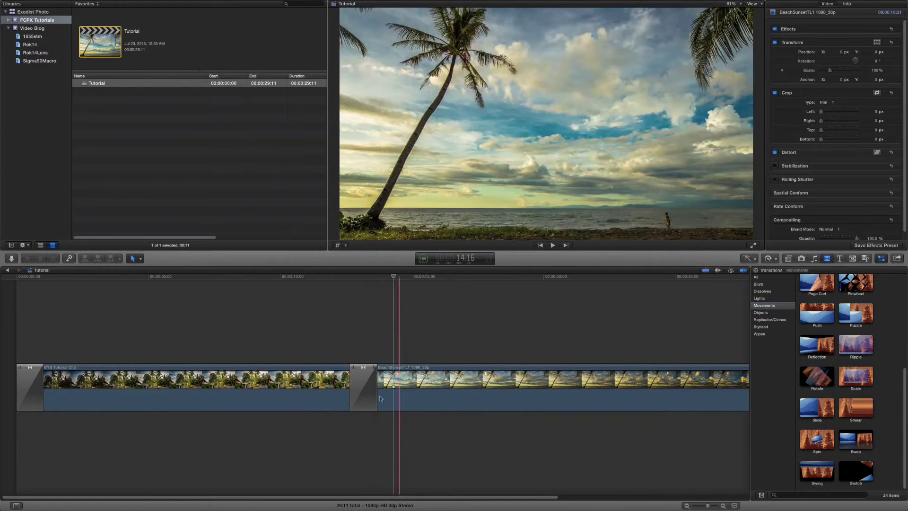
left_click(363, 388)
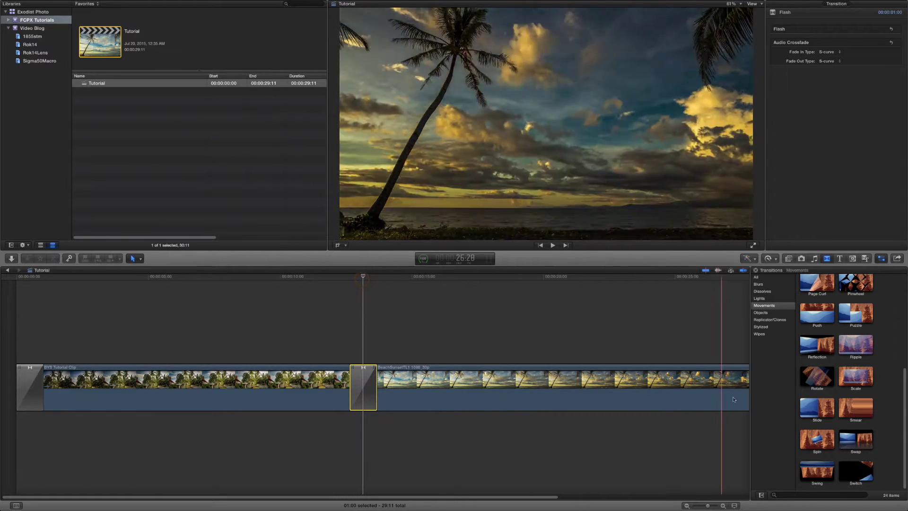
left_click(818, 438)
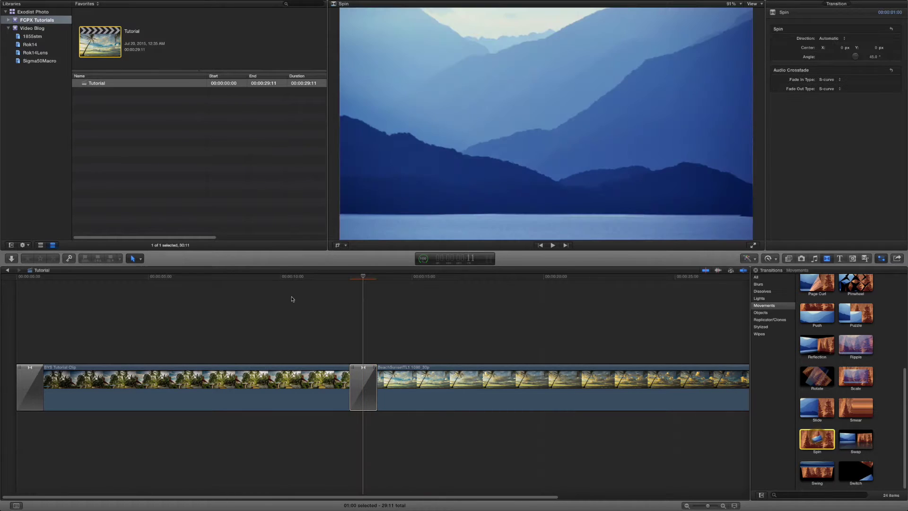
left_click(303, 293)
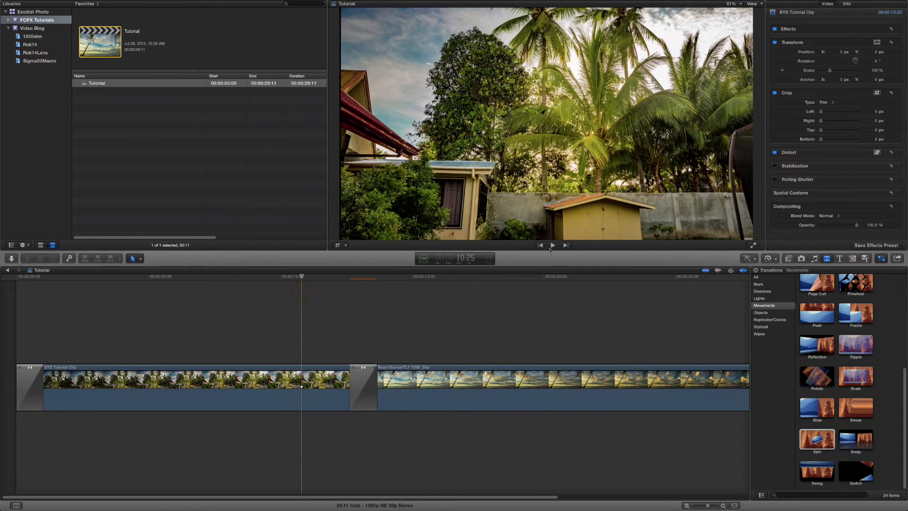
left_click(552, 245)
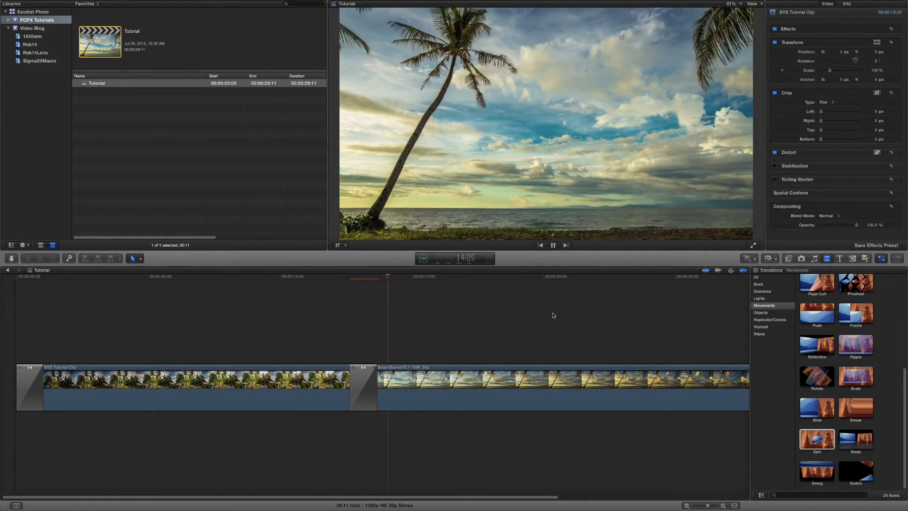
left_click(553, 246)
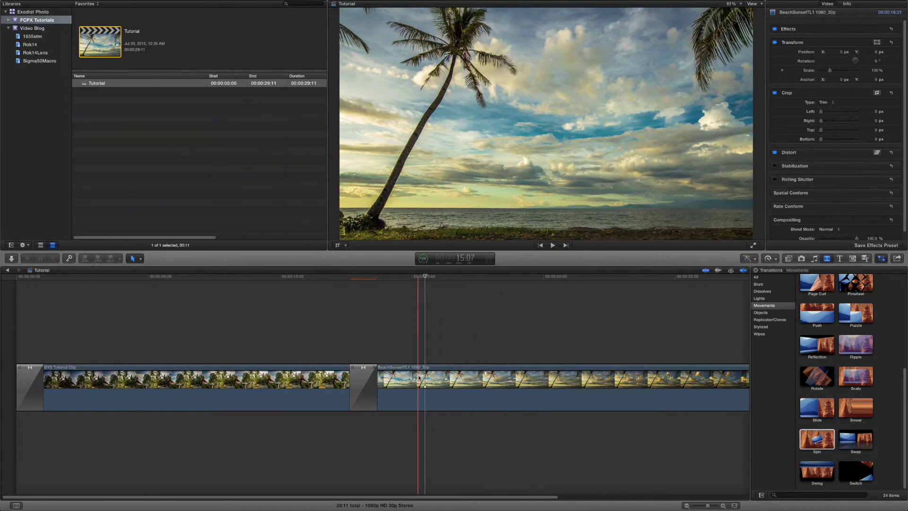
In the Precision Editor, start the beach clip earlier and extend the first clip's out point
double_click(365, 386)
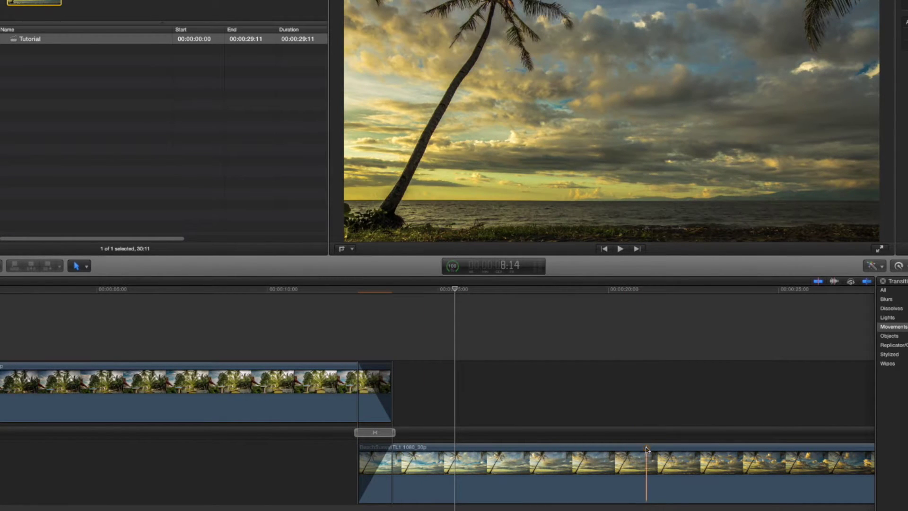
left_click_drag(647, 449, 450, 454)
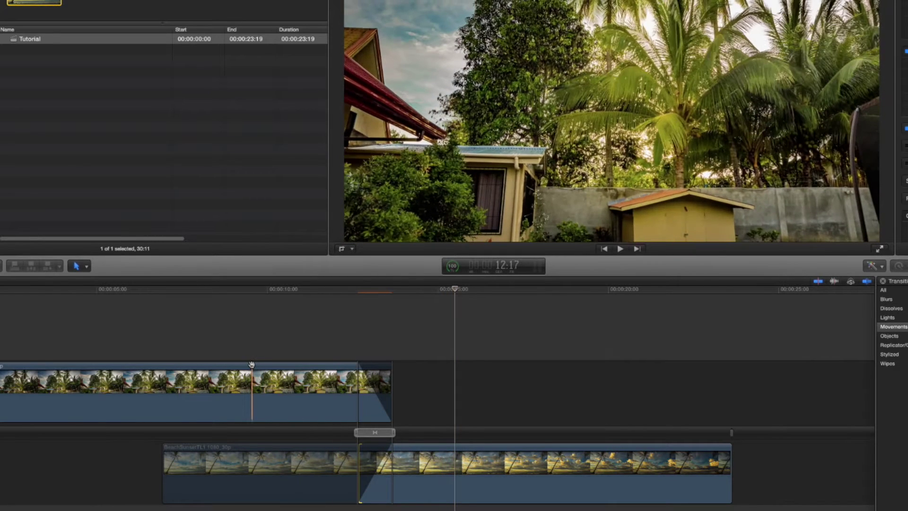
mouse_move(254, 364)
left_mouse_down()
mouse_move(277, 370)
mouse_move(256, 368)
left_mouse_up()
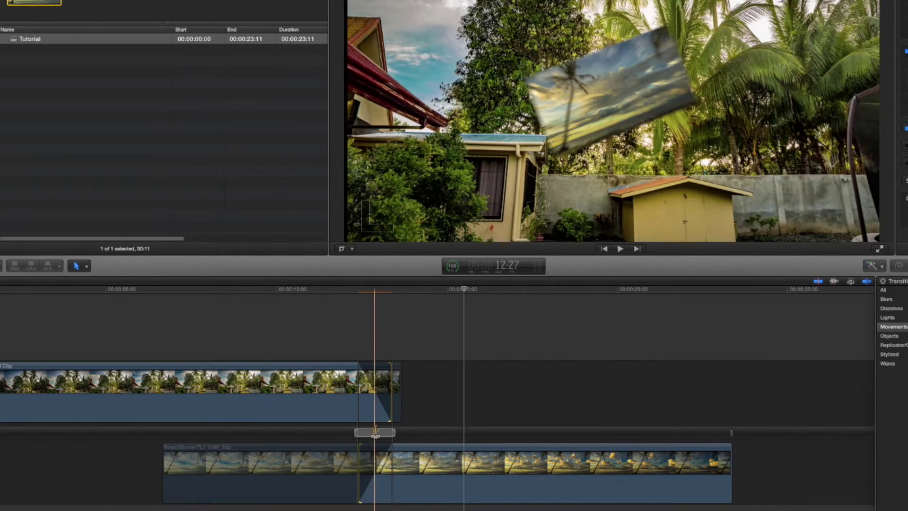
key("Escape")
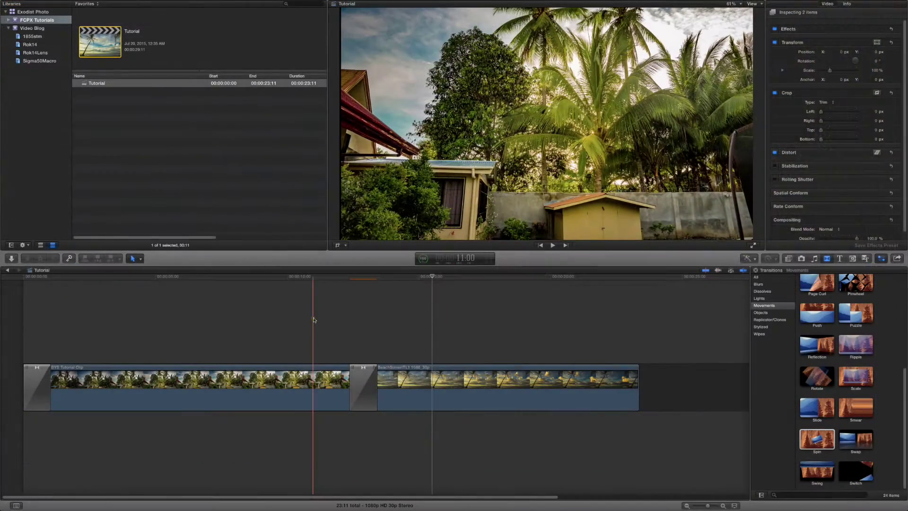
left_click(313, 320)
left_click(552, 245)
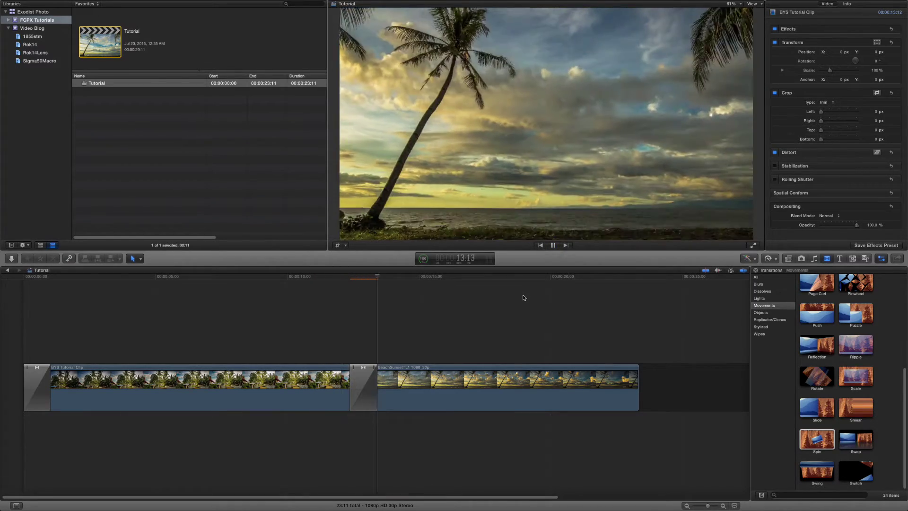
left_click(553, 245)
left_click(366, 383)
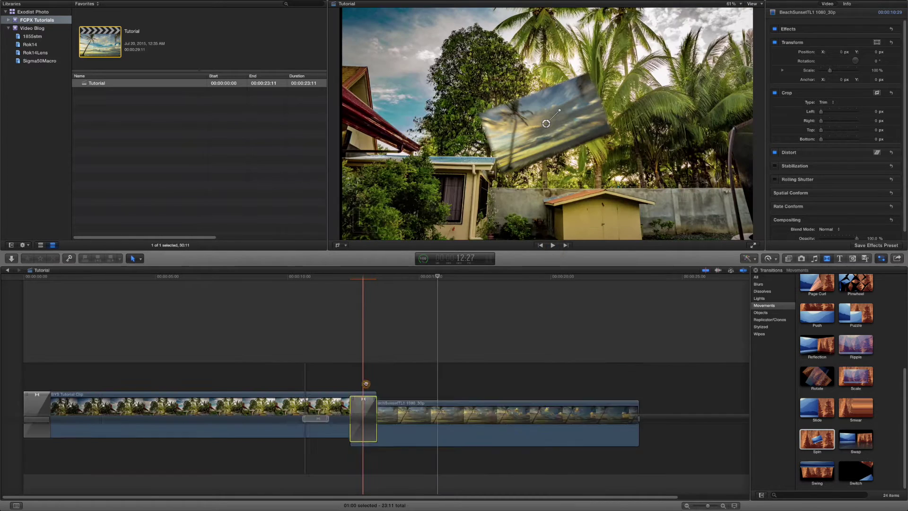
double_click(365, 383)
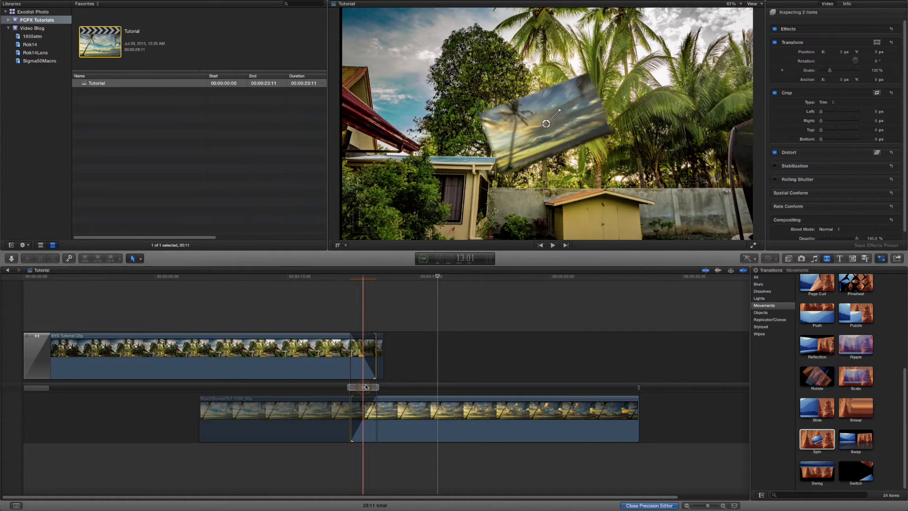
double_click(365, 387)
left_click(366, 379)
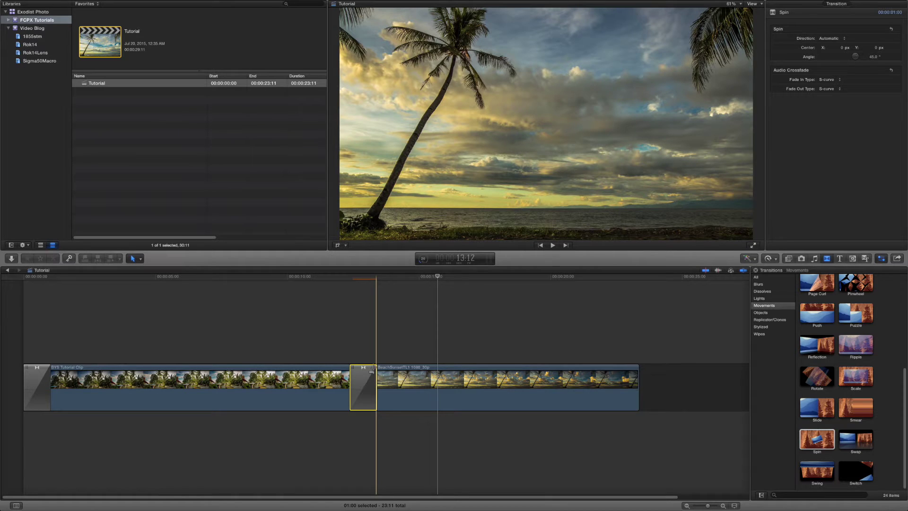
left_click(363, 277)
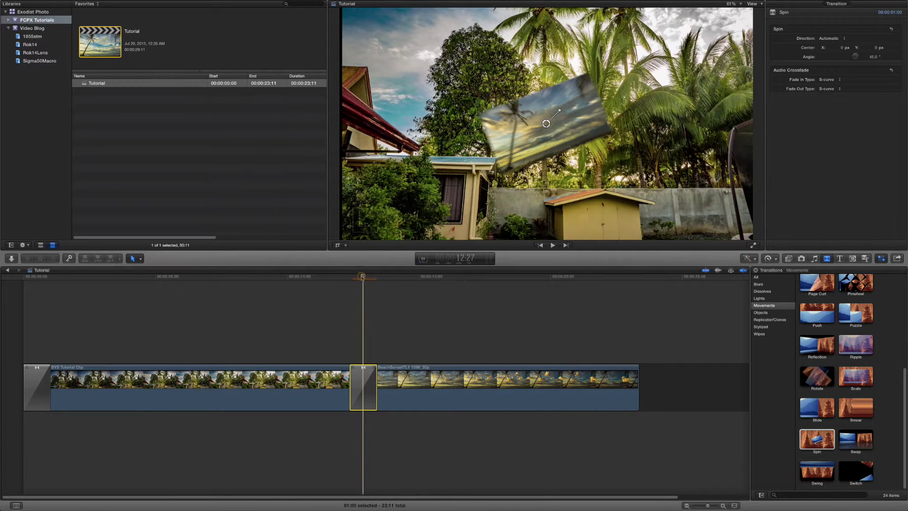
Swap the Spin transition for a Cross Dissolve from the Dissolves category
left_click(762, 291)
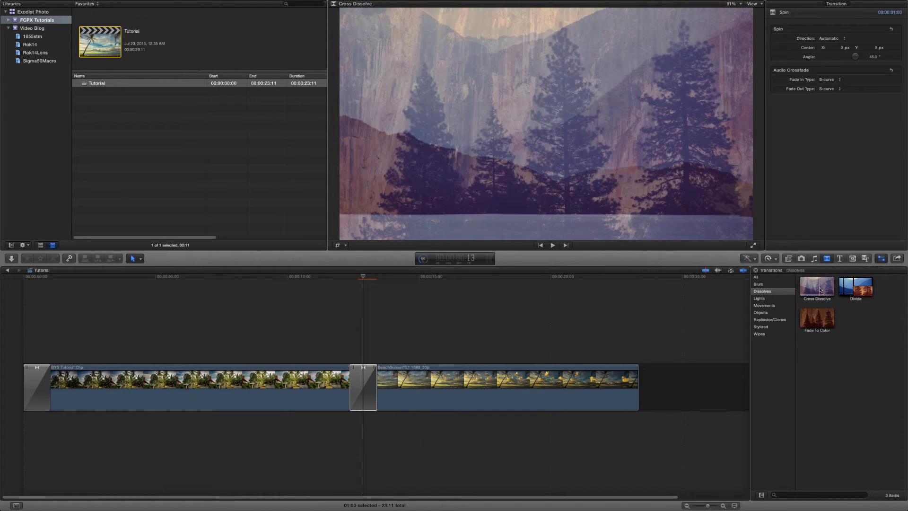
double_click(820, 290)
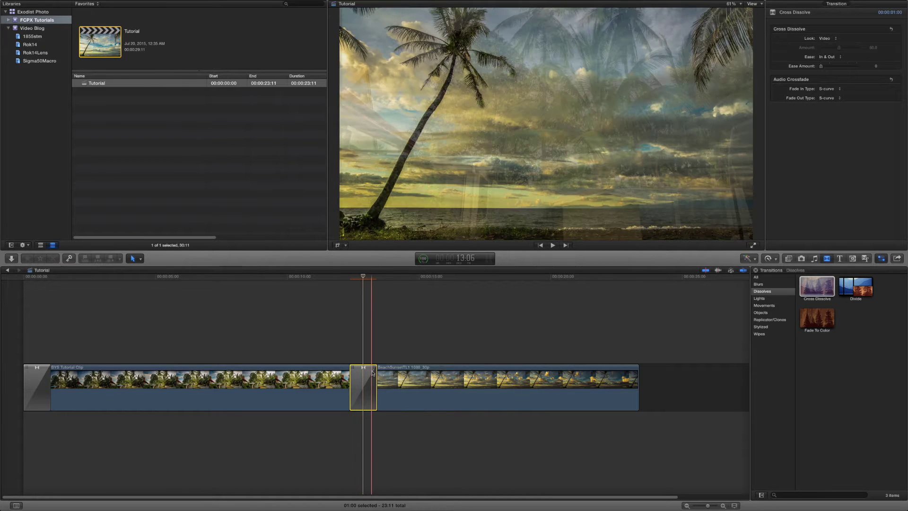
left_click(372, 371)
Widen the Cross Dissolve to about three seconds and extend the first clip's end, totalling 22:10
mouse_move(372, 371)
left_mouse_down()
mouse_move(381, 367)
mouse_move(365, 370)
left_mouse_up()
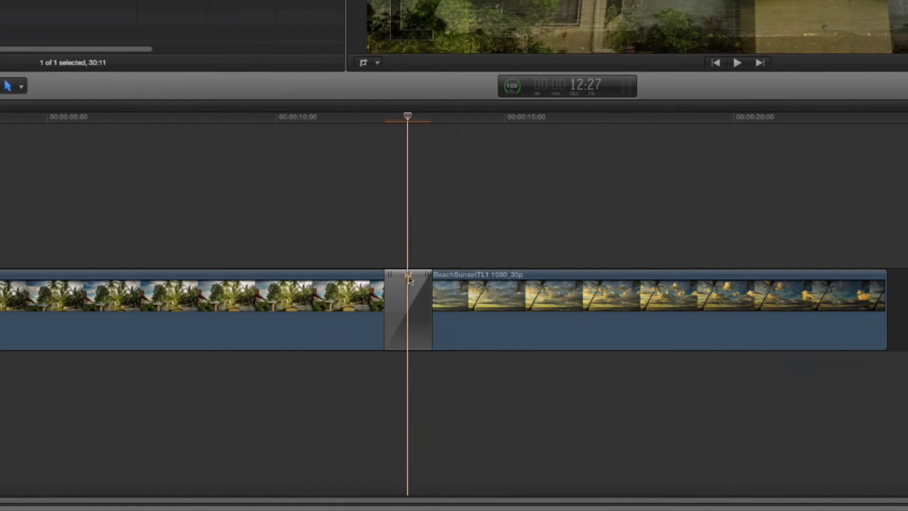
double_click(410, 280)
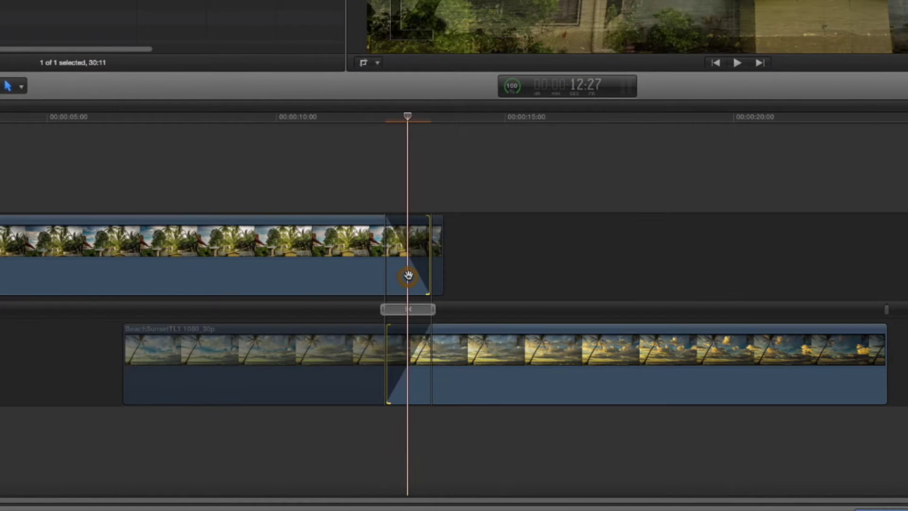
left_click_drag(432, 310, 456, 314)
left_click(369, 310)
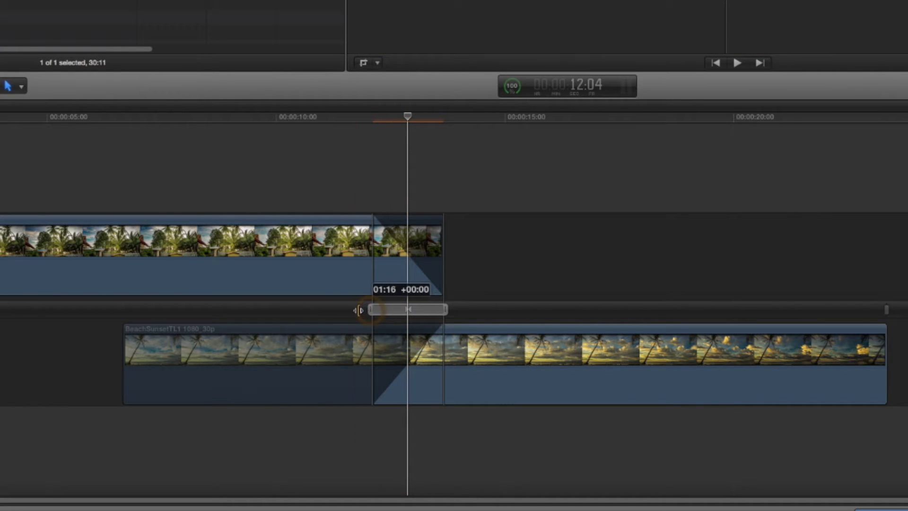
left_click_drag(318, 221, 372, 227)
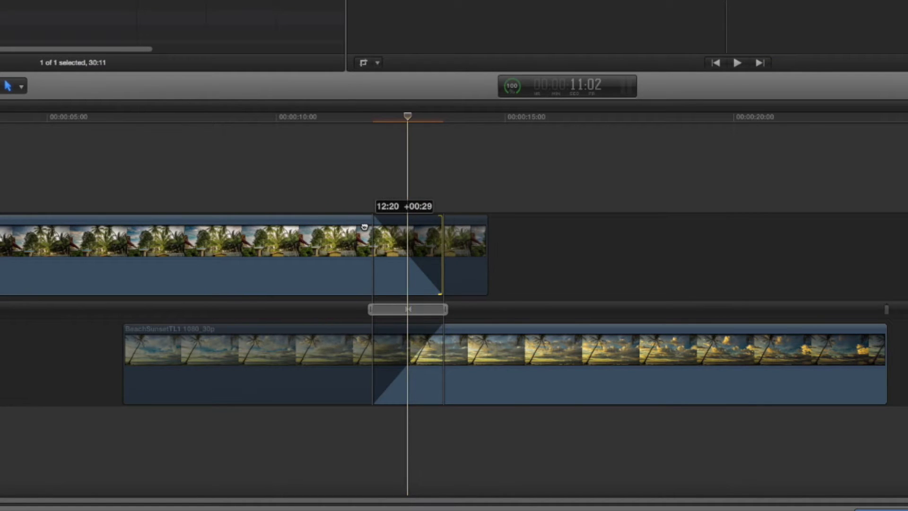
left_click_drag(445, 310, 487, 311)
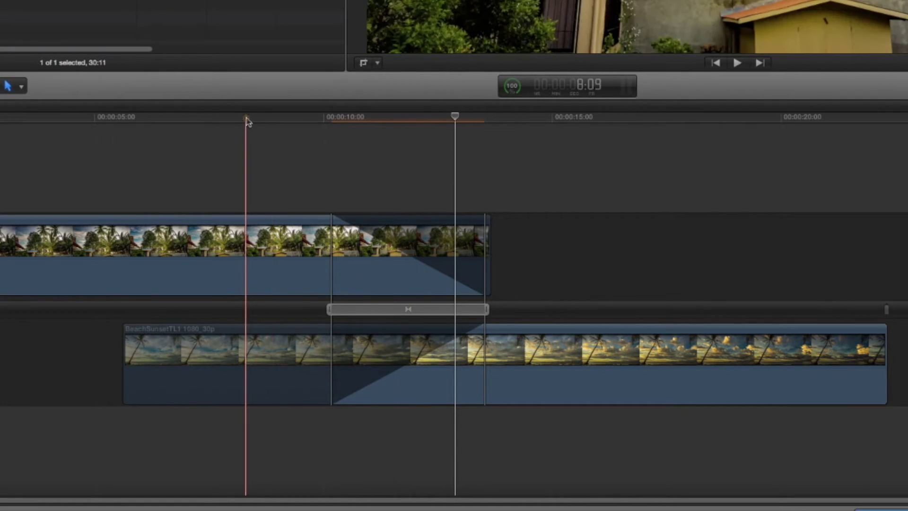
left_click(244, 127)
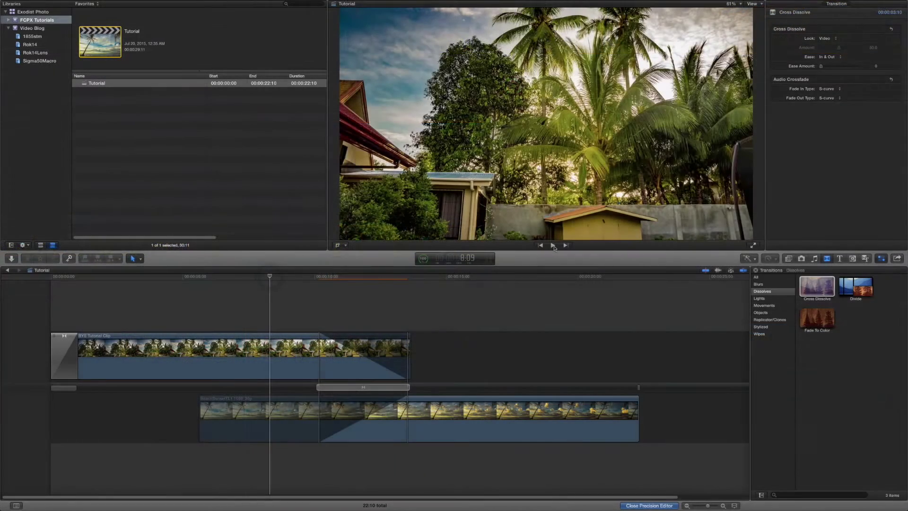
Play back the lengthened dissolve, then close the precision trimming view
left_click(554, 246)
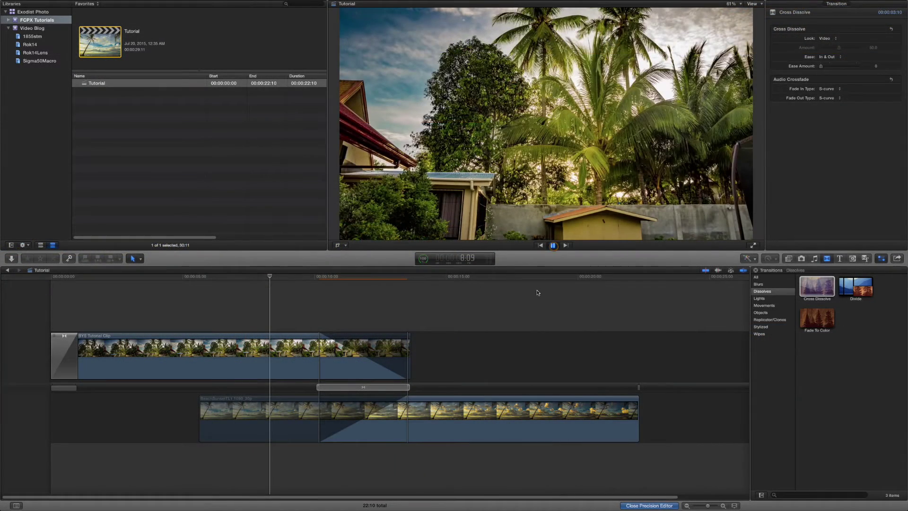
left_click(537, 294)
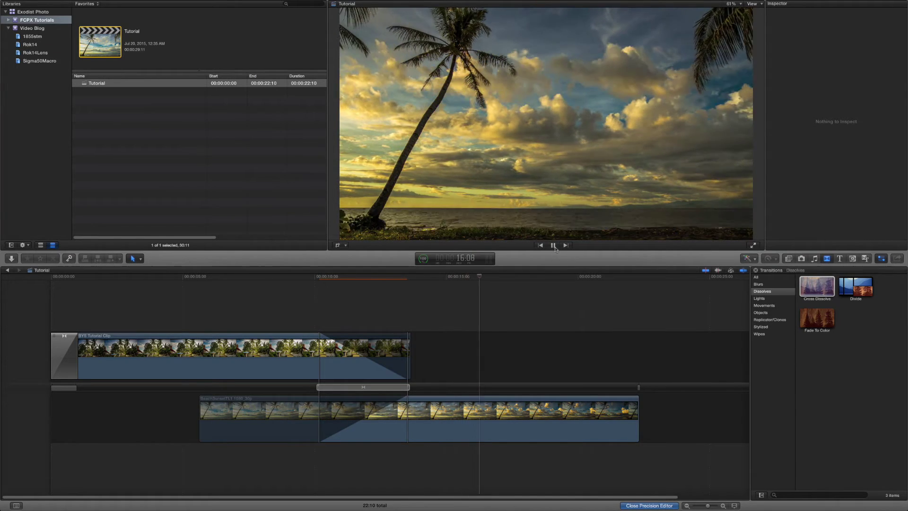
key("space")
left_click(365, 387)
double_click(366, 389)
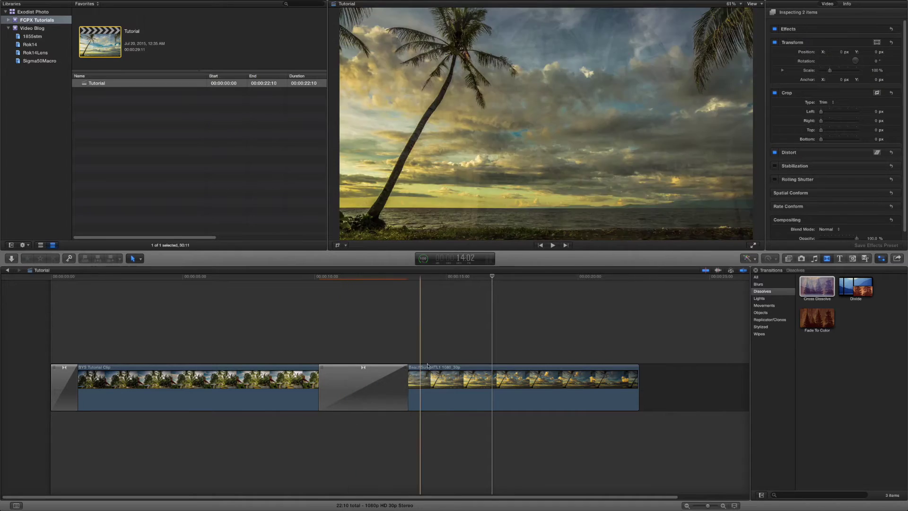
left_click(637, 383)
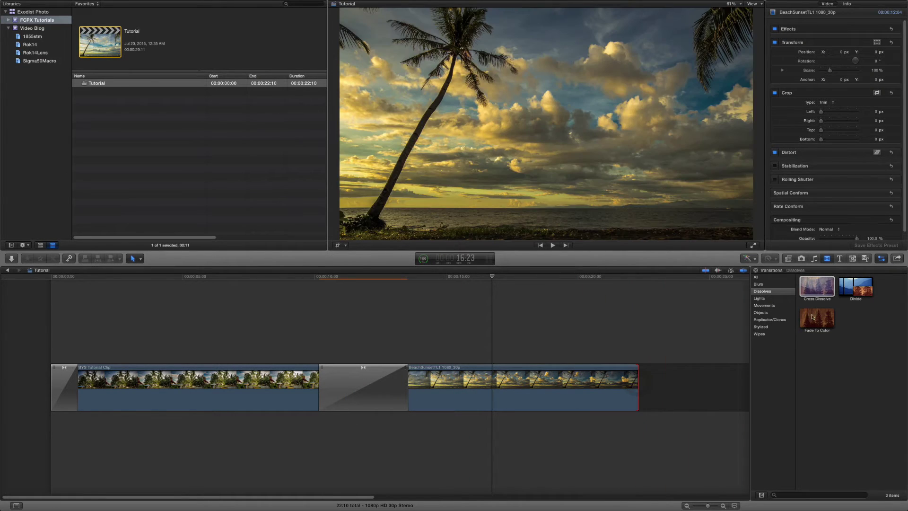
Add a Fade To Color transition at the end of the BeachSunset clip
double_click(823, 317)
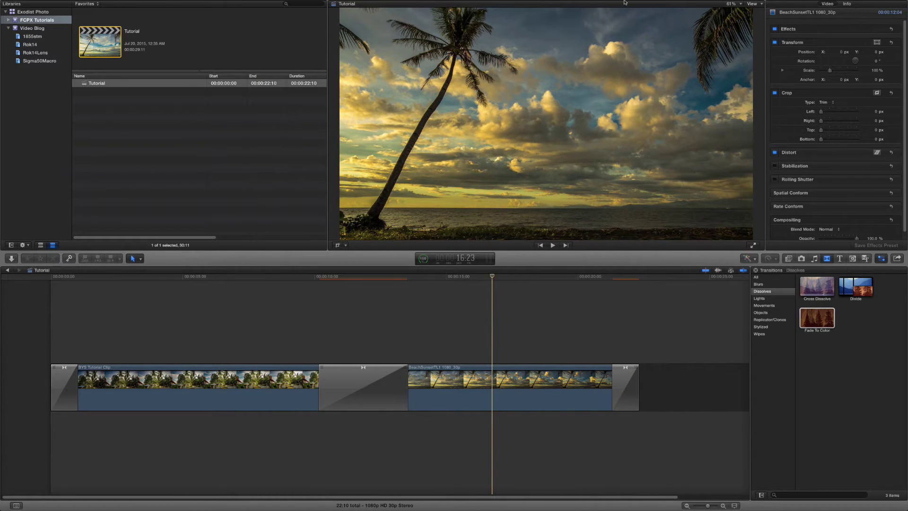
mouse_move(624, 2)
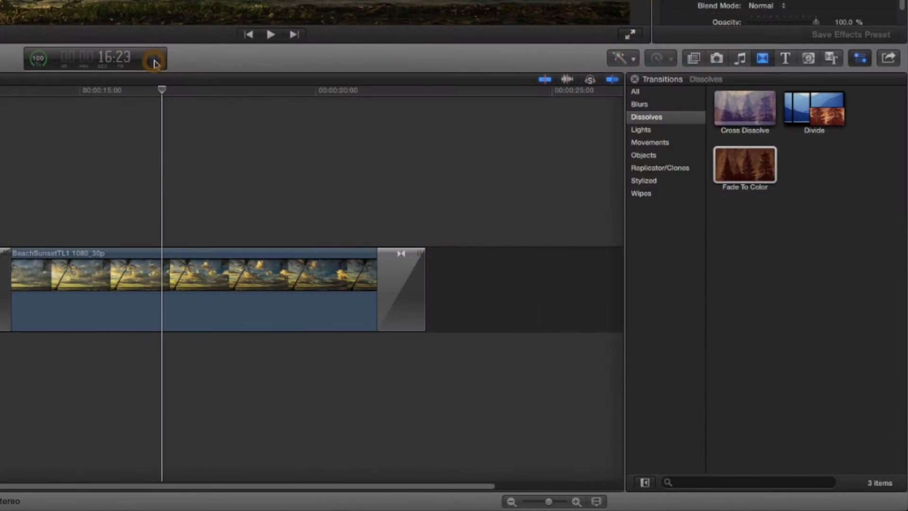
Show the audio meters and scroll the Music and Sound browser's Jingles list
left_click(489, 260)
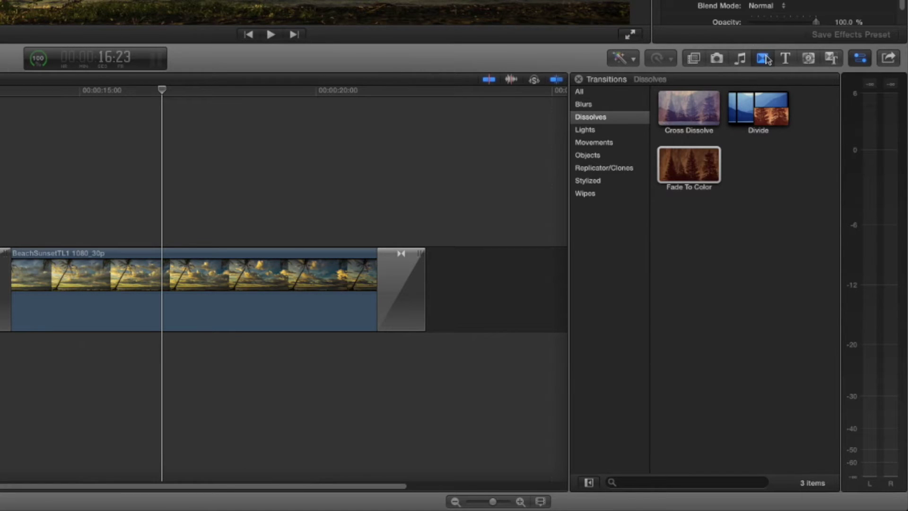
left_click(739, 60)
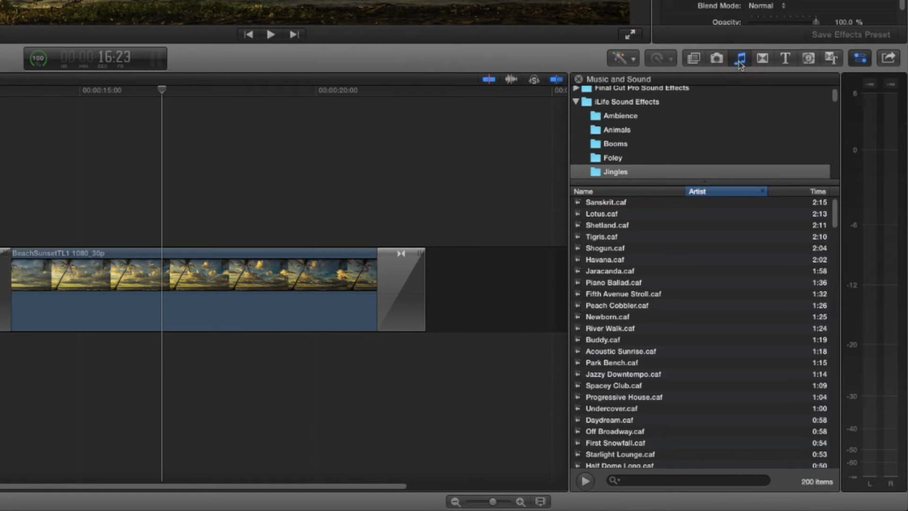
scroll(787, 287, "down", 10)
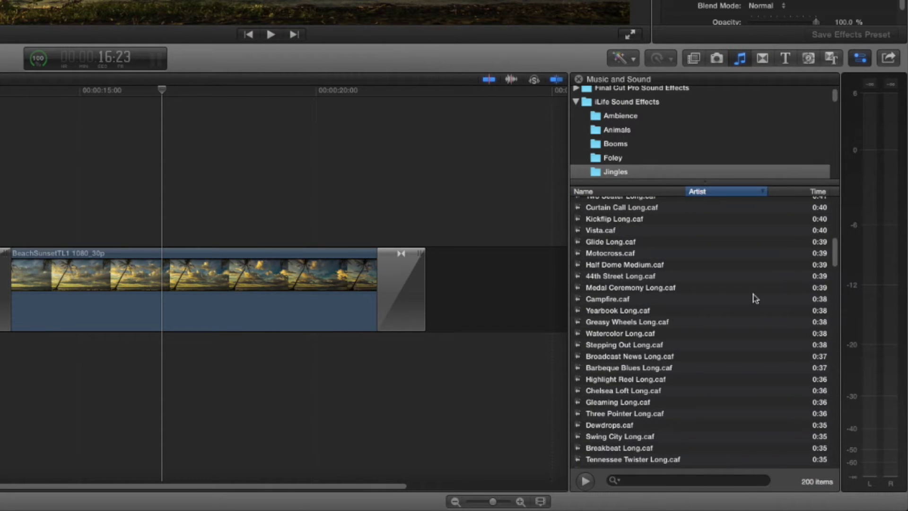
scroll(754, 297, "down", 6)
scroll(753, 296, "down", 3)
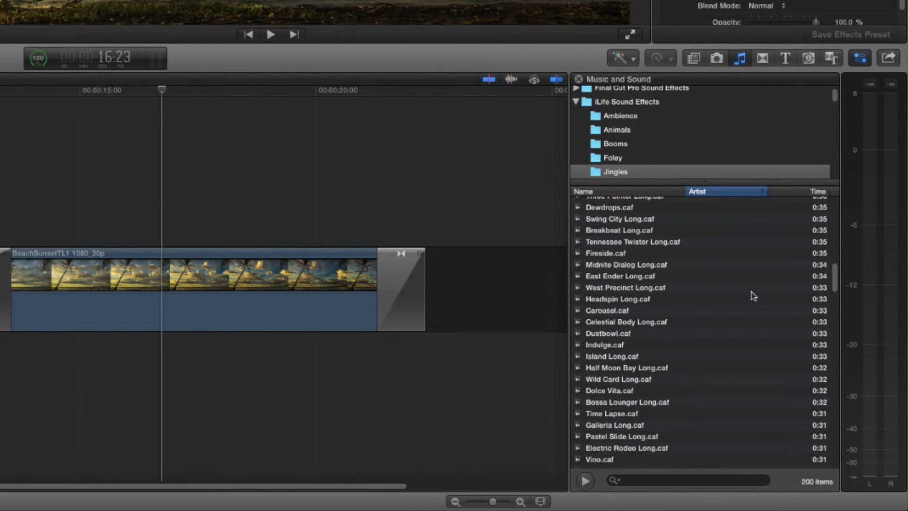
scroll(719, 276, "down", 7)
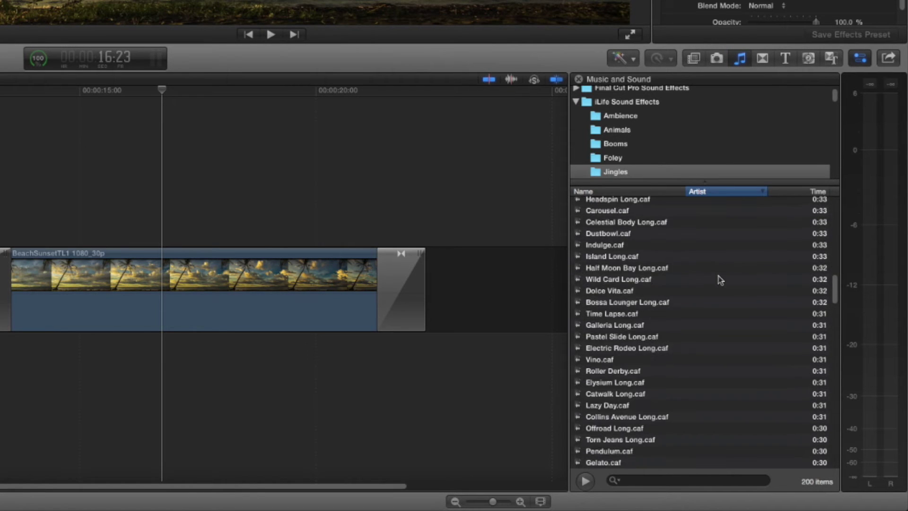
scroll(719, 276, "down", 5)
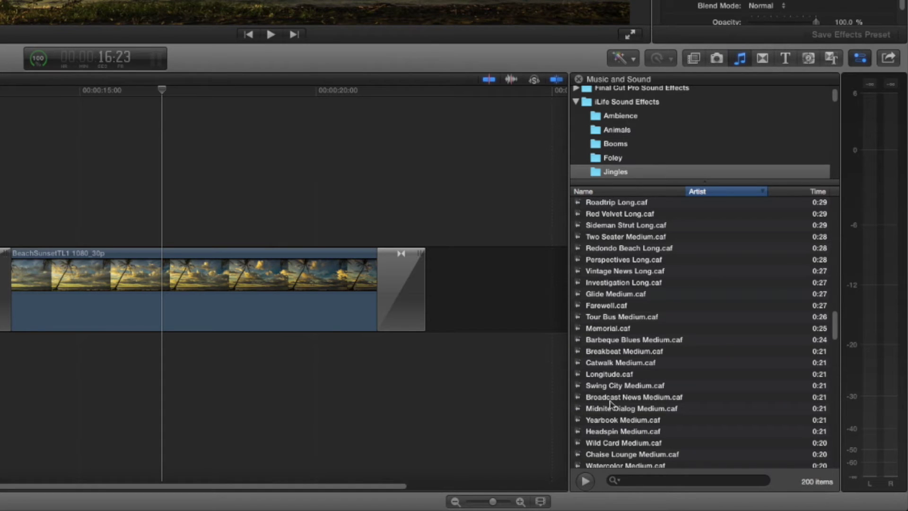
Preview Longitude, Catwalk Medium and Breakbeat Medium, then select Catwalk Medium.caf
left_click(596, 376)
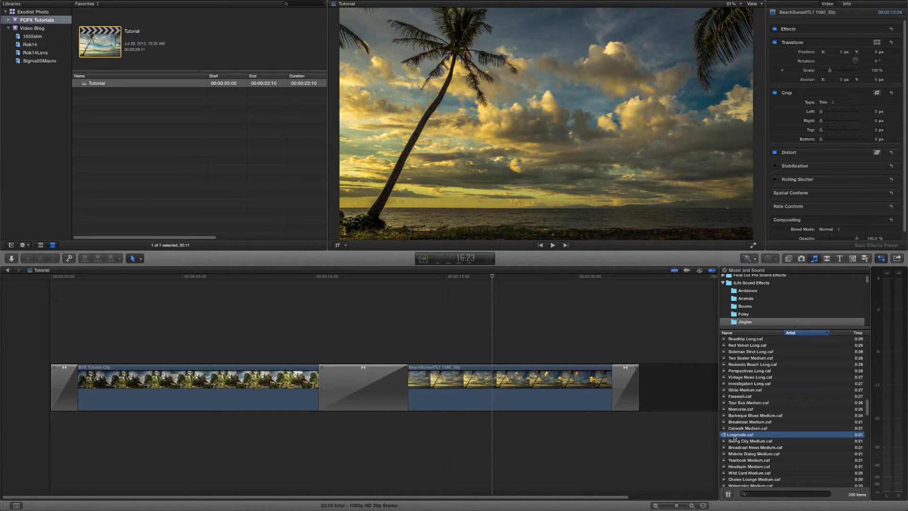
left_click(730, 495)
double_click(742, 429)
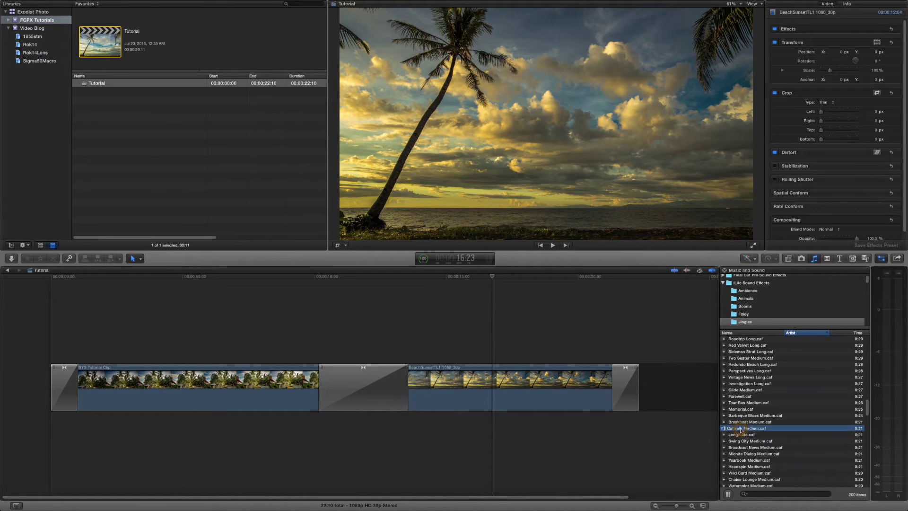
left_click(729, 495)
left_click(724, 422)
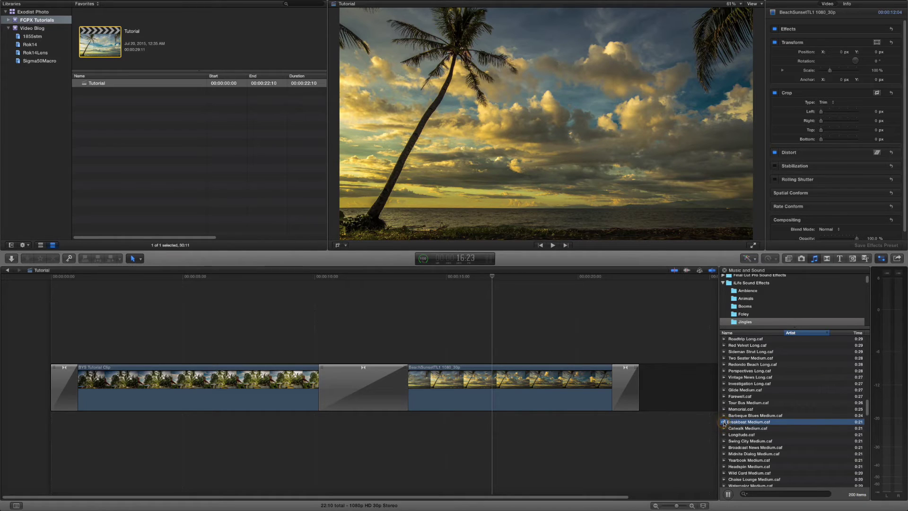
left_click(729, 495)
left_click(745, 428)
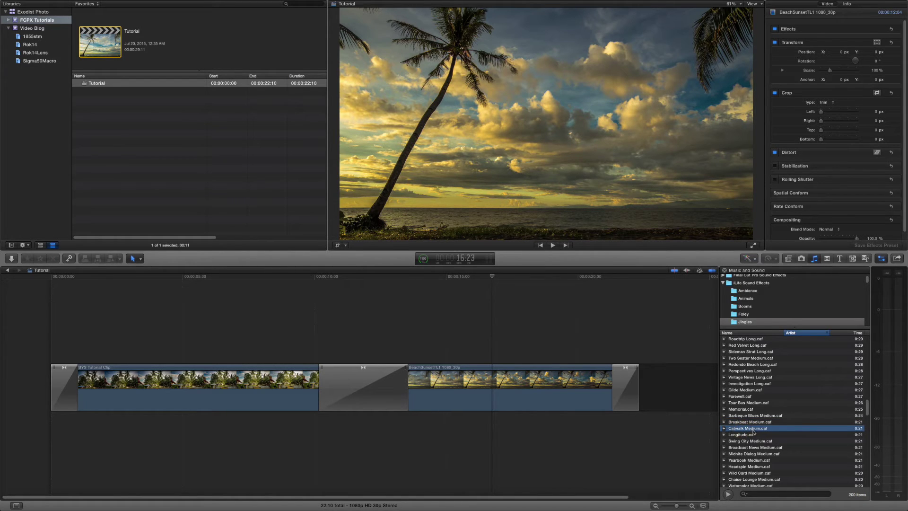
Place Catwalk Medium.caf below both clips, aligned to 0:00, with a +02:00 fade-in
left_click_drag(676, 430, 64, 435)
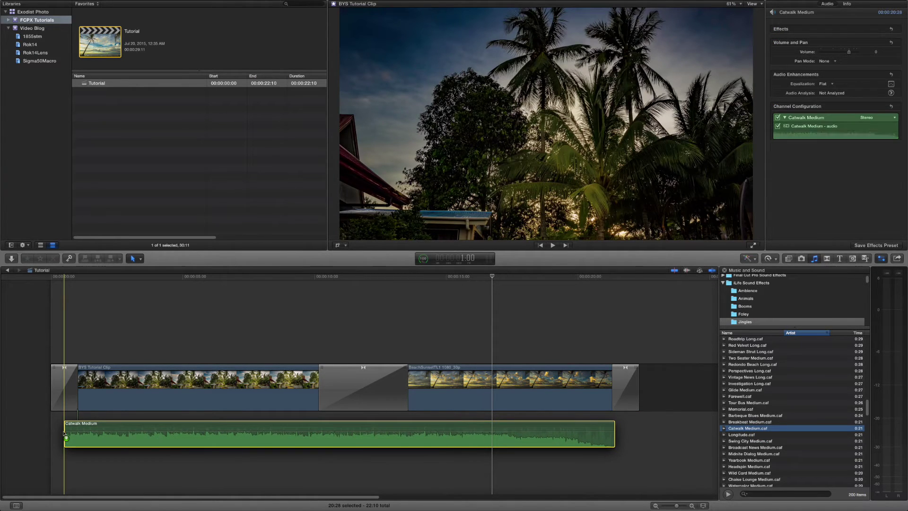
key("space")
mouse_move(121, 438)
left_mouse_down()
mouse_move(199, 439)
mouse_move(63, 438)
mouse_move(119, 441)
left_mouse_up()
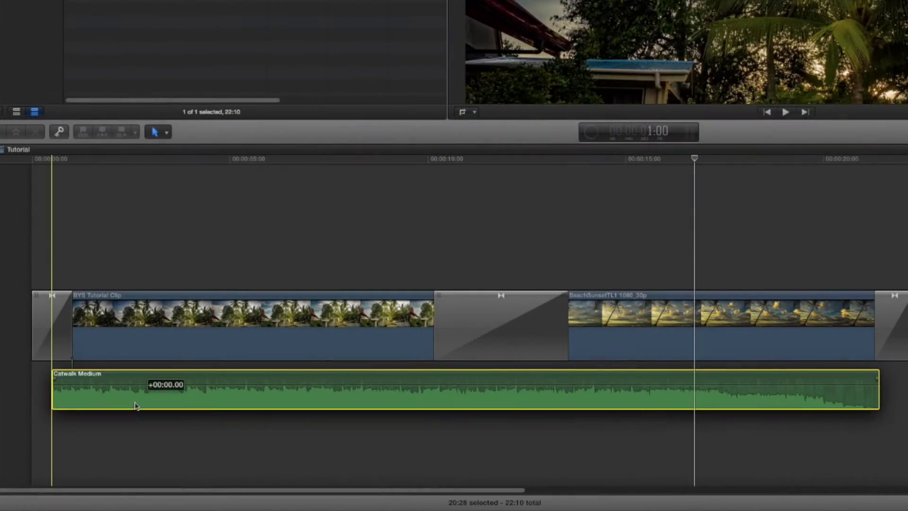
left_click_drag(136, 406, 101, 405)
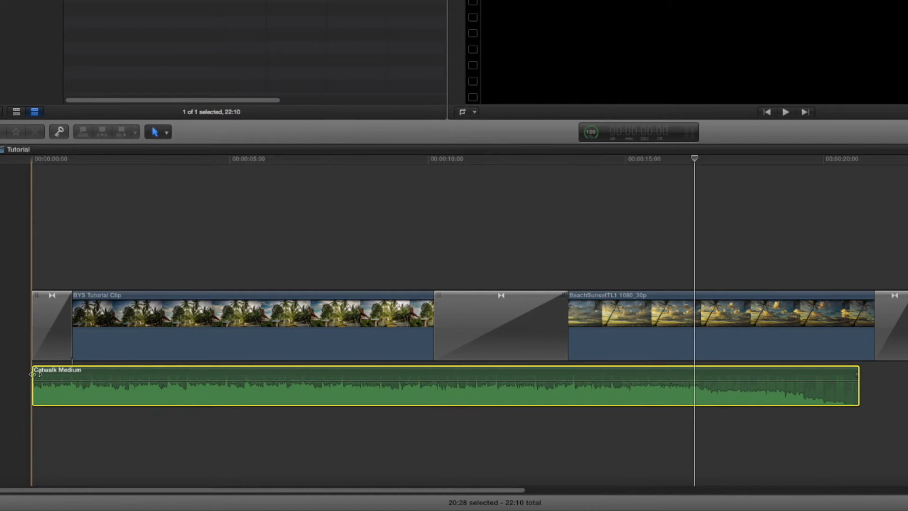
left_click_drag(33, 374, 70, 376)
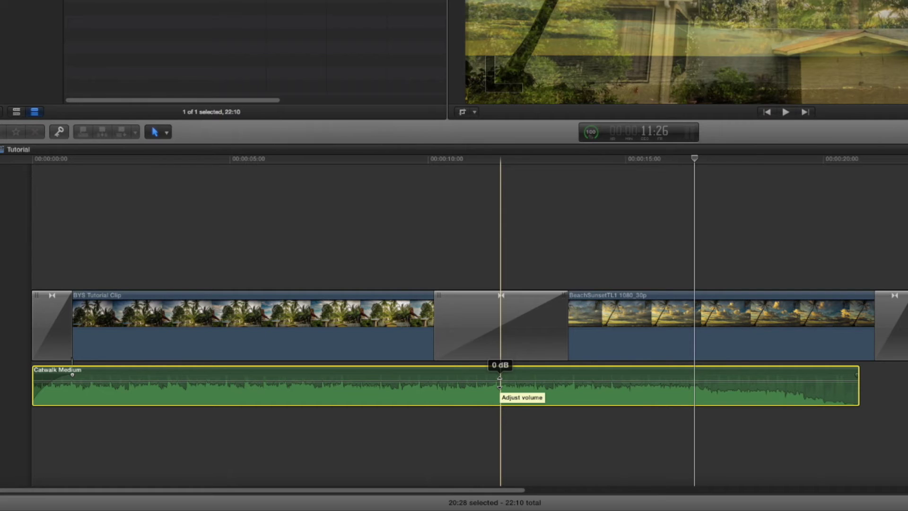
Set Catwalk Medium to -10 dB, Stereo Left/Right pan mode and Loudness equalization
key("s")
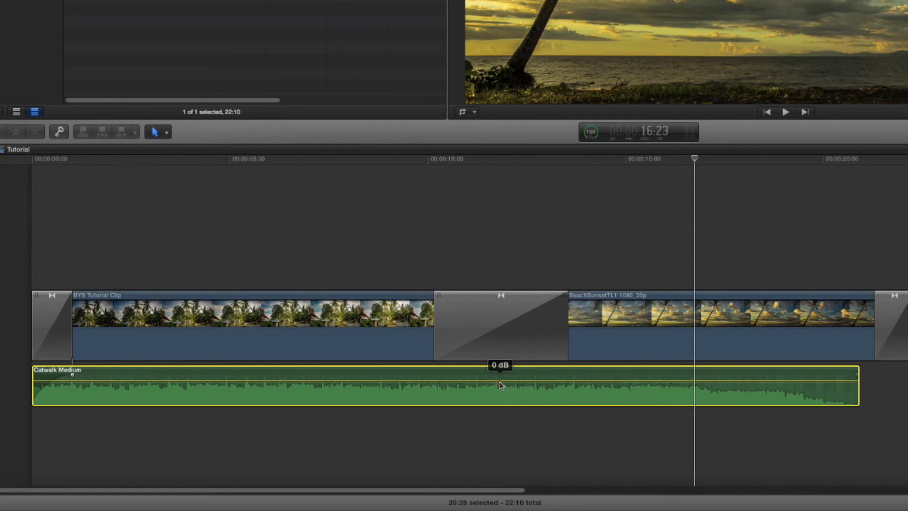
left_click_drag(500, 382, 498, 389)
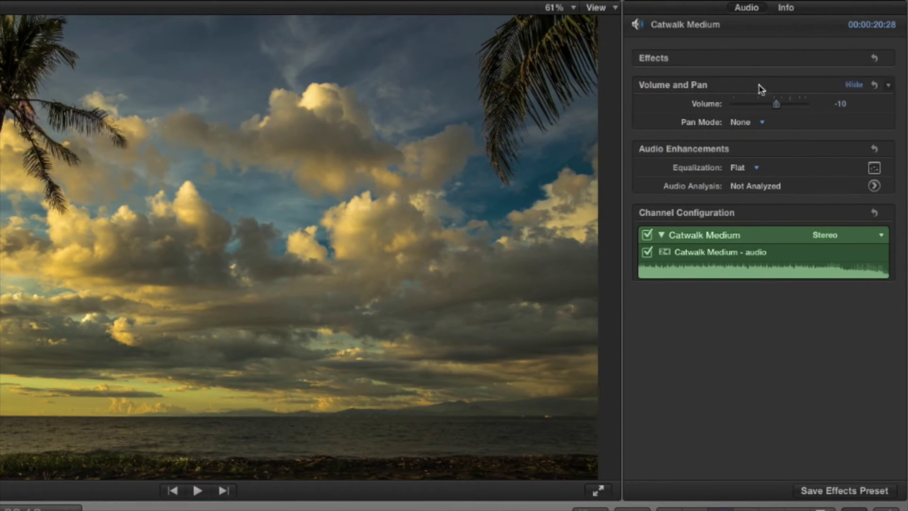
left_click(761, 124)
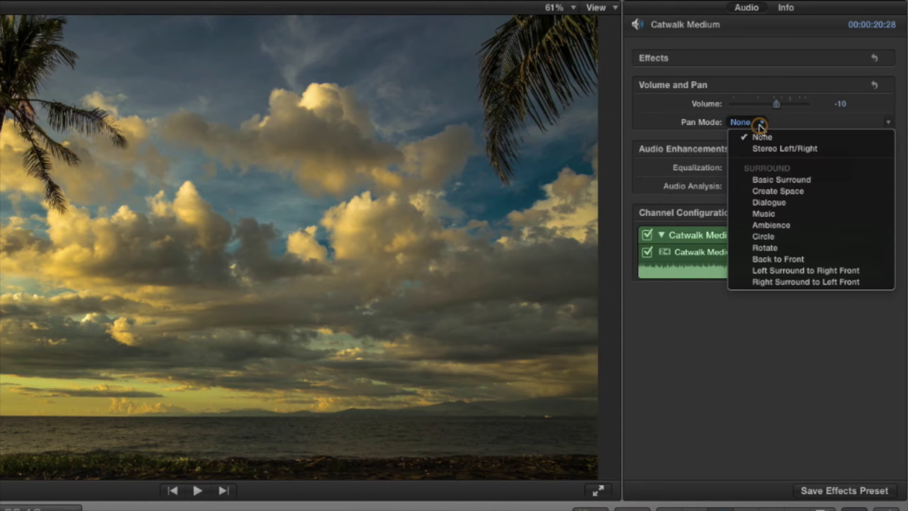
left_click(769, 150)
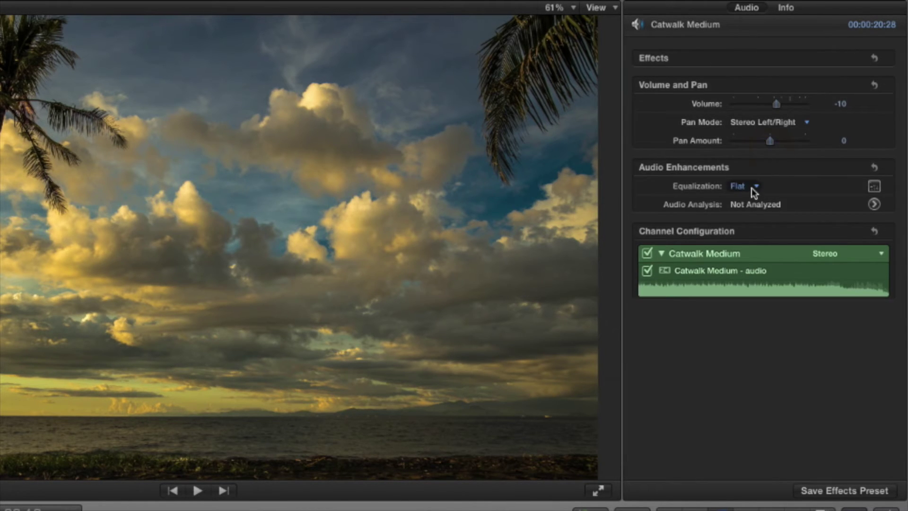
left_click(751, 187)
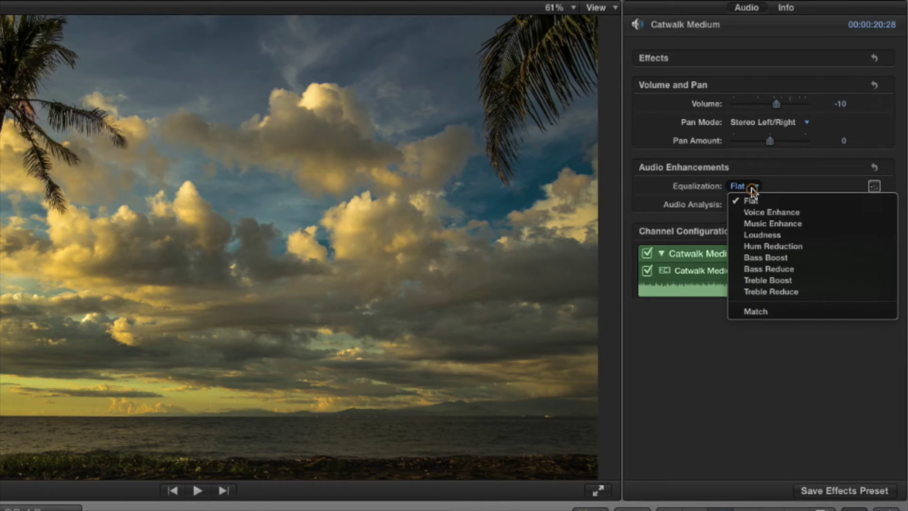
left_click(759, 236)
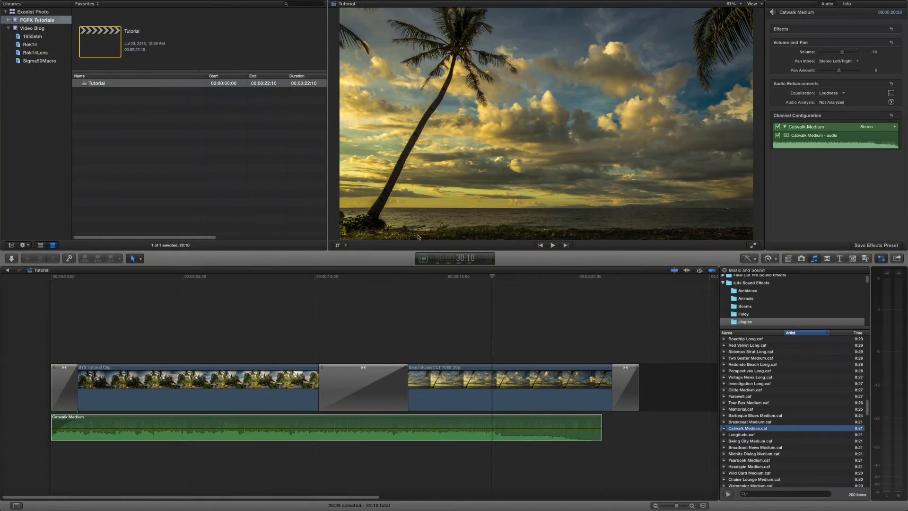
left_click(45, 317)
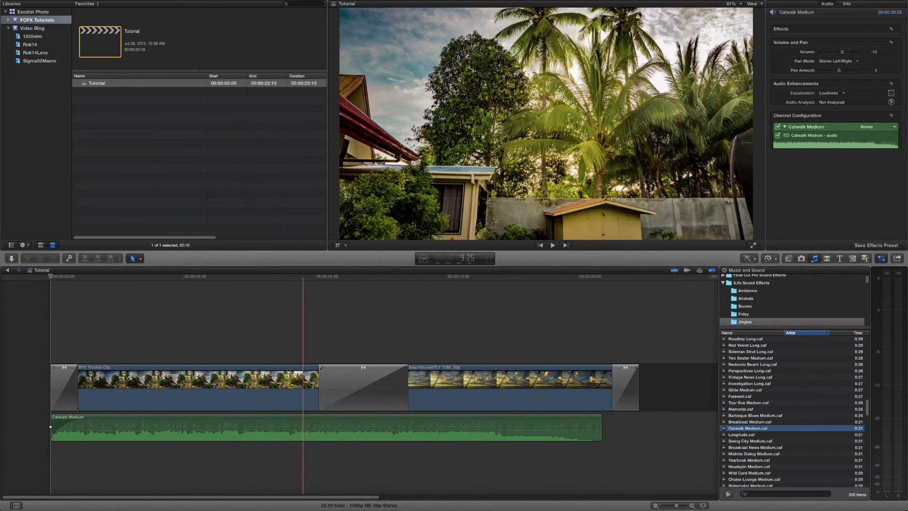
left_click(554, 245)
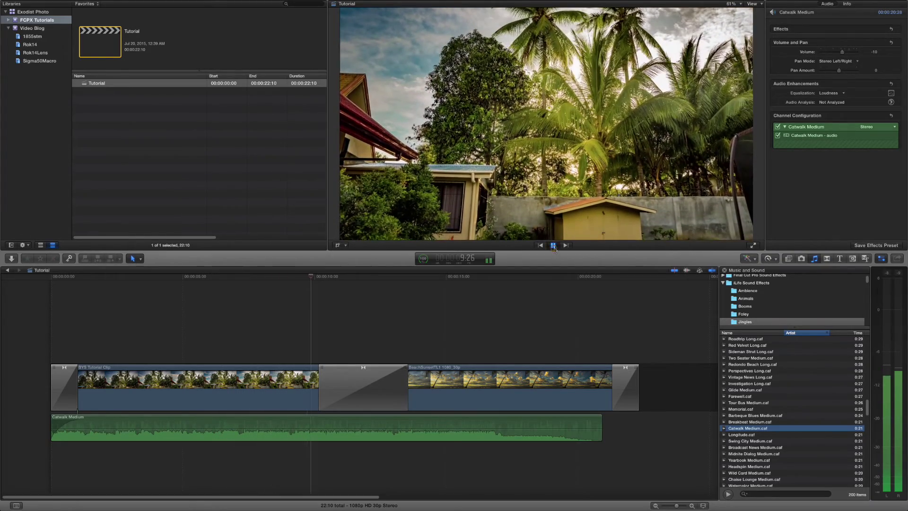
left_click(554, 246)
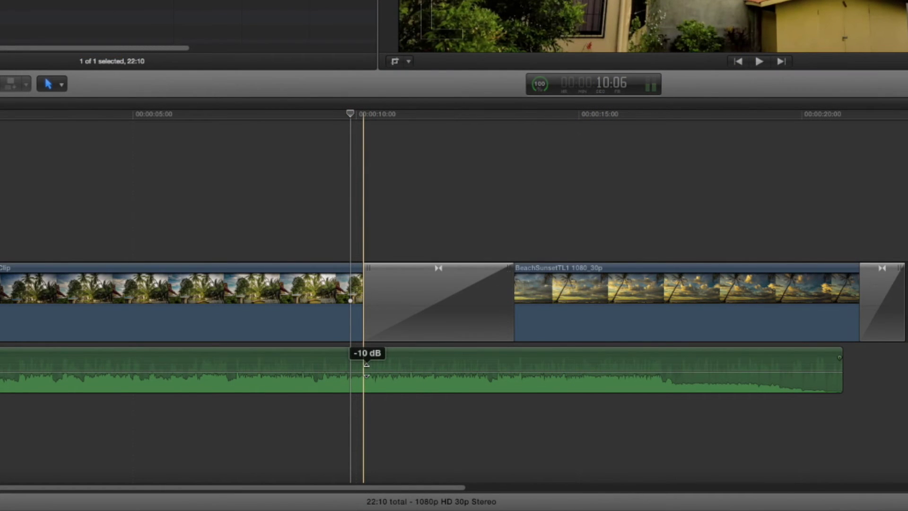
Keyframe the music volume around the dissolve and raise the later section to -3 dB
left_click(365, 374, "alt")
left_click(512, 373, "alt")
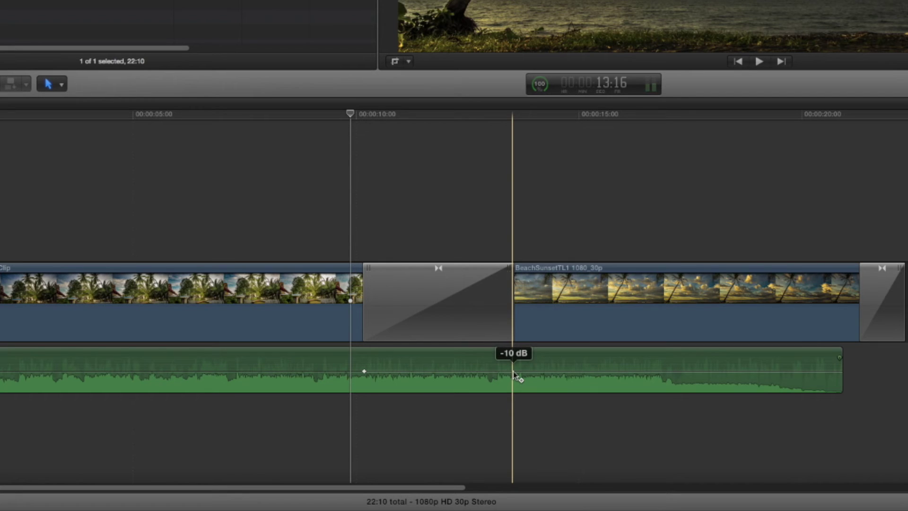
left_click(514, 373, "alt")
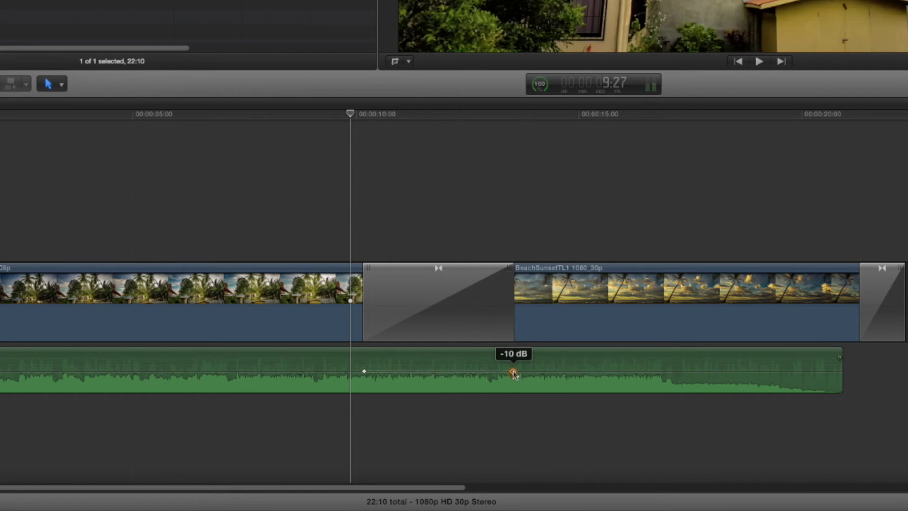
left_click(676, 372)
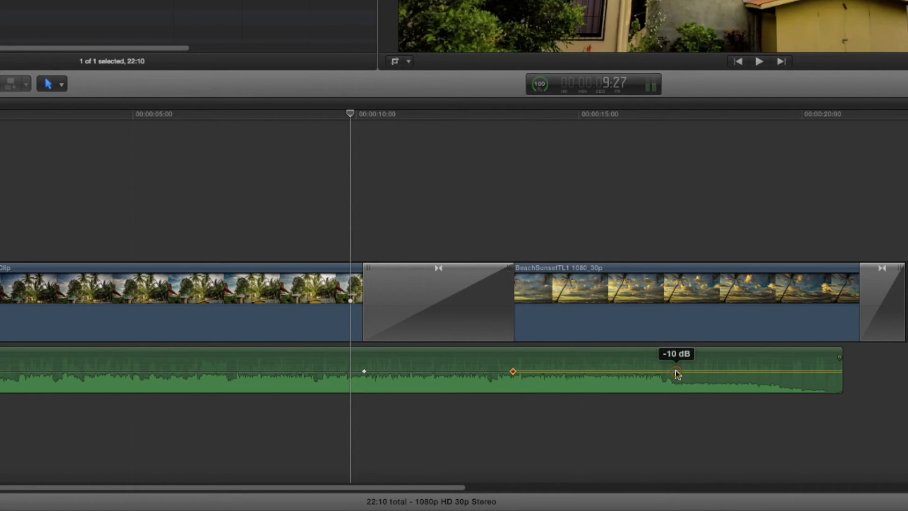
left_click_drag(676, 372, 676, 367)
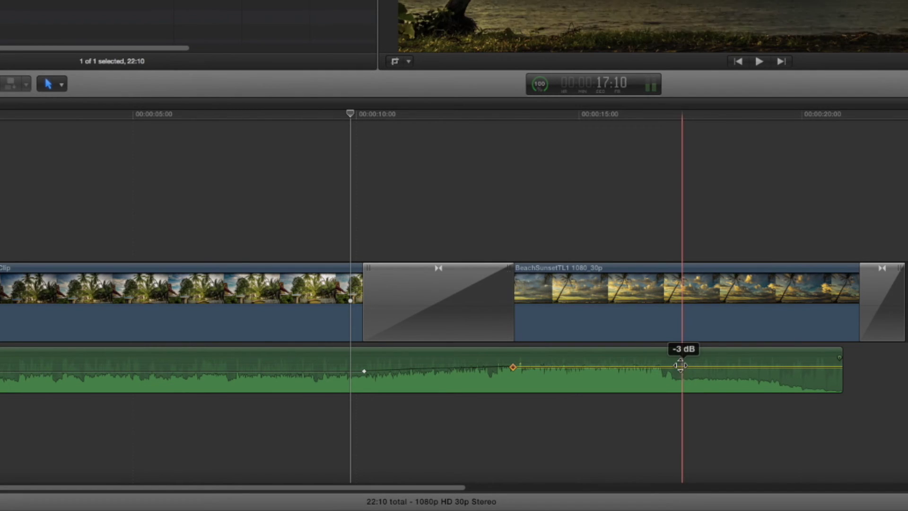
left_click(316, 235)
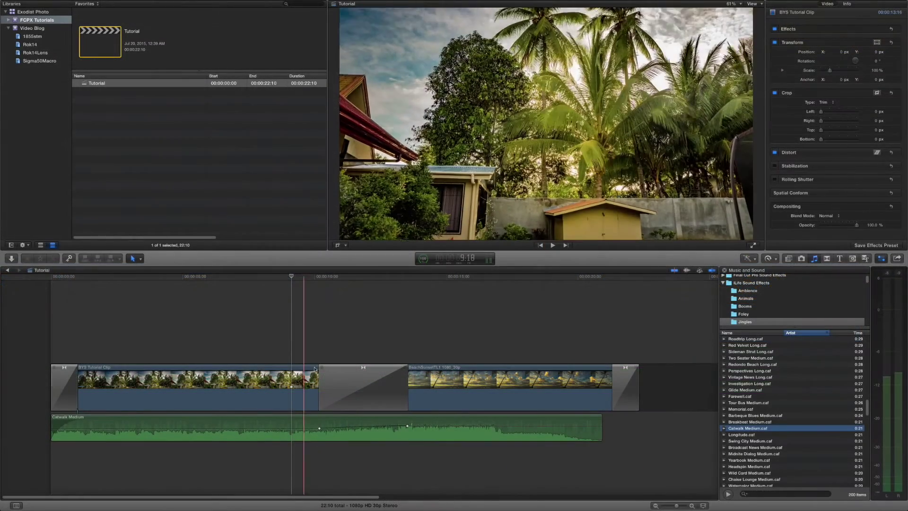
left_click(554, 245)
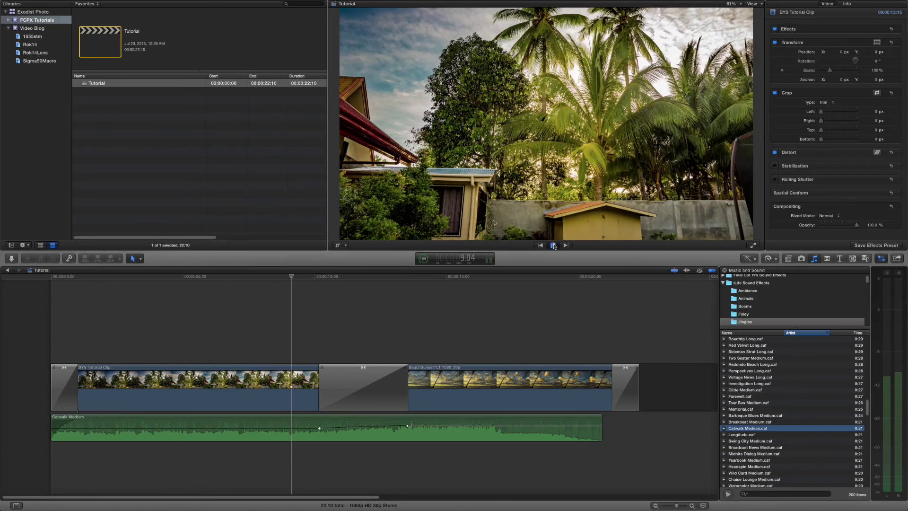